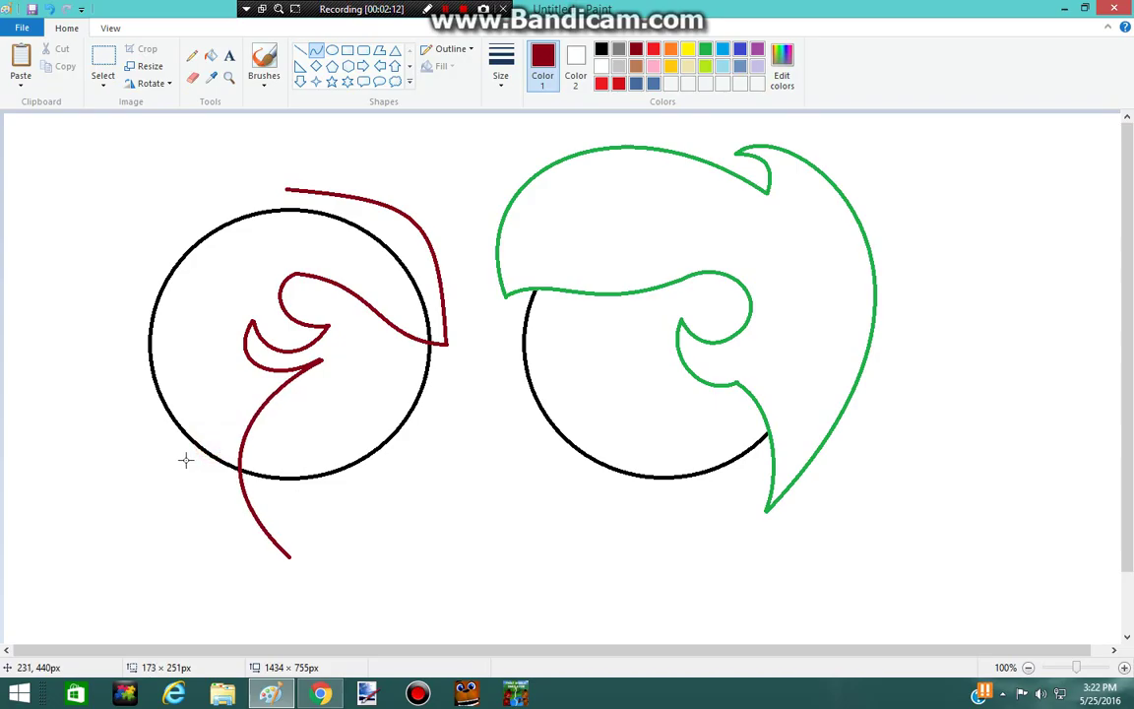
Close the dark red hair outline with a curve bulging around the back of the head from its top to its lower tip.
click(82, 413)
mouse_move(286, 187)
mouse_down()
mouse_move(234, 228)
mouse_move(271, 543)
mouse_move(290, 556)
mouse_up()
drag(254, 327, 142, 188)
drag(50, 451, 18, 417)
click(436, 495)
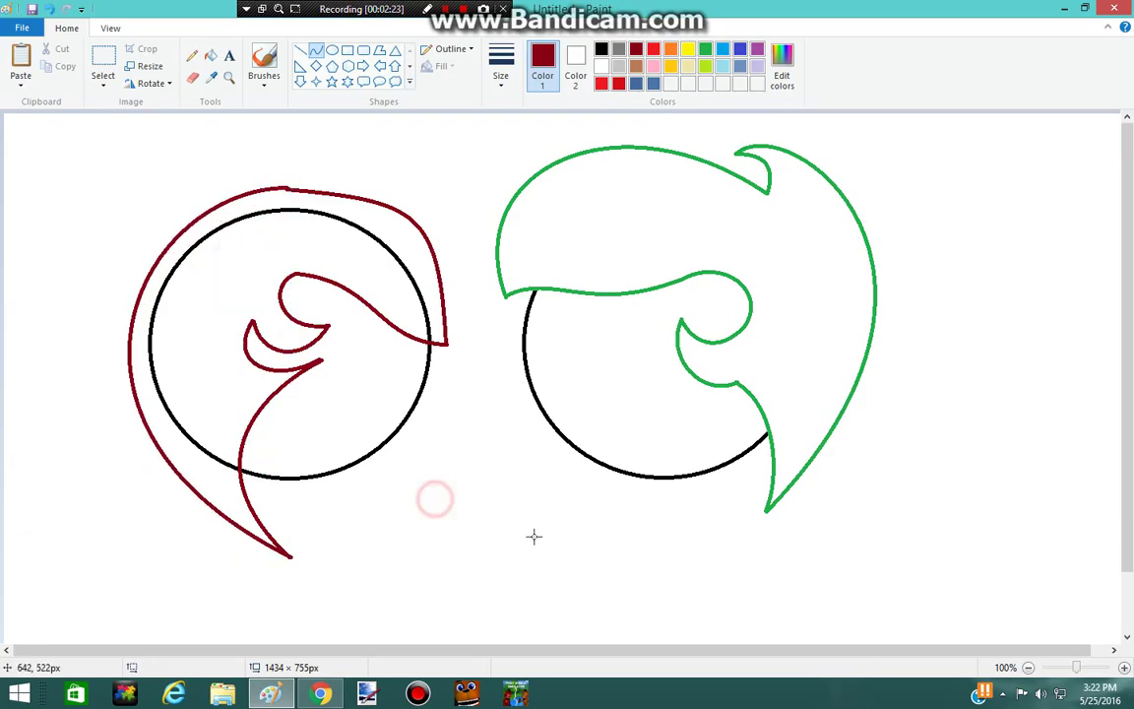
Fill the whole hair shape dark red, including the black head outline that crosses it.
click(210, 55)
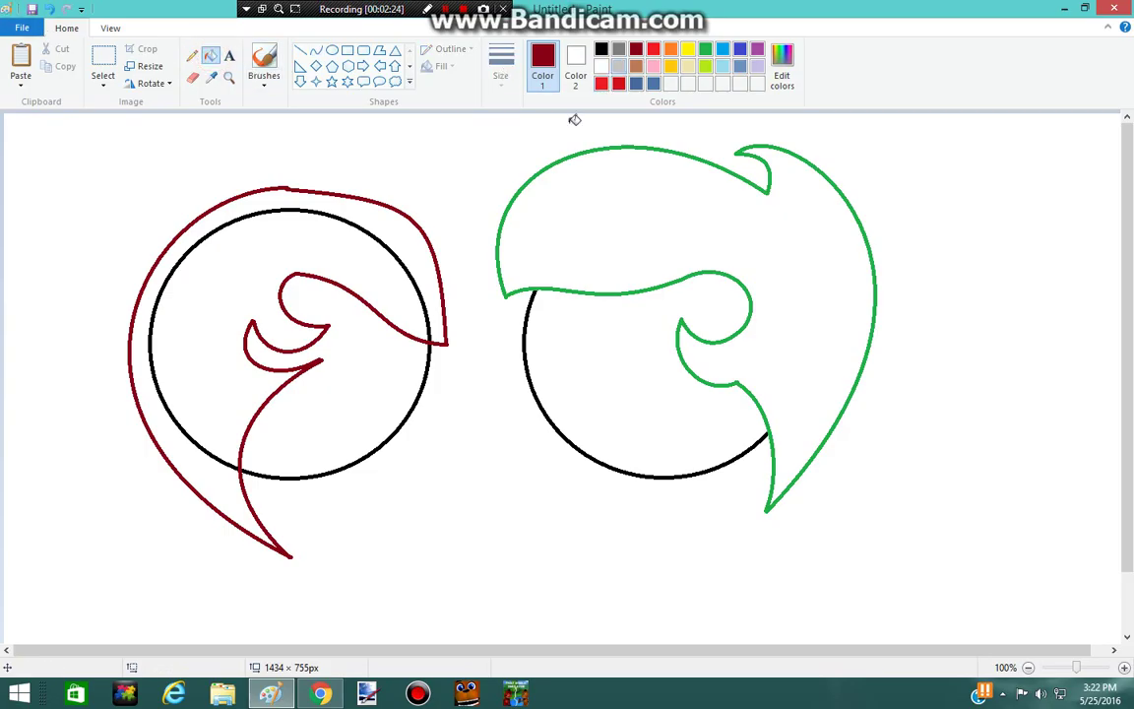
click(334, 239)
click(375, 207)
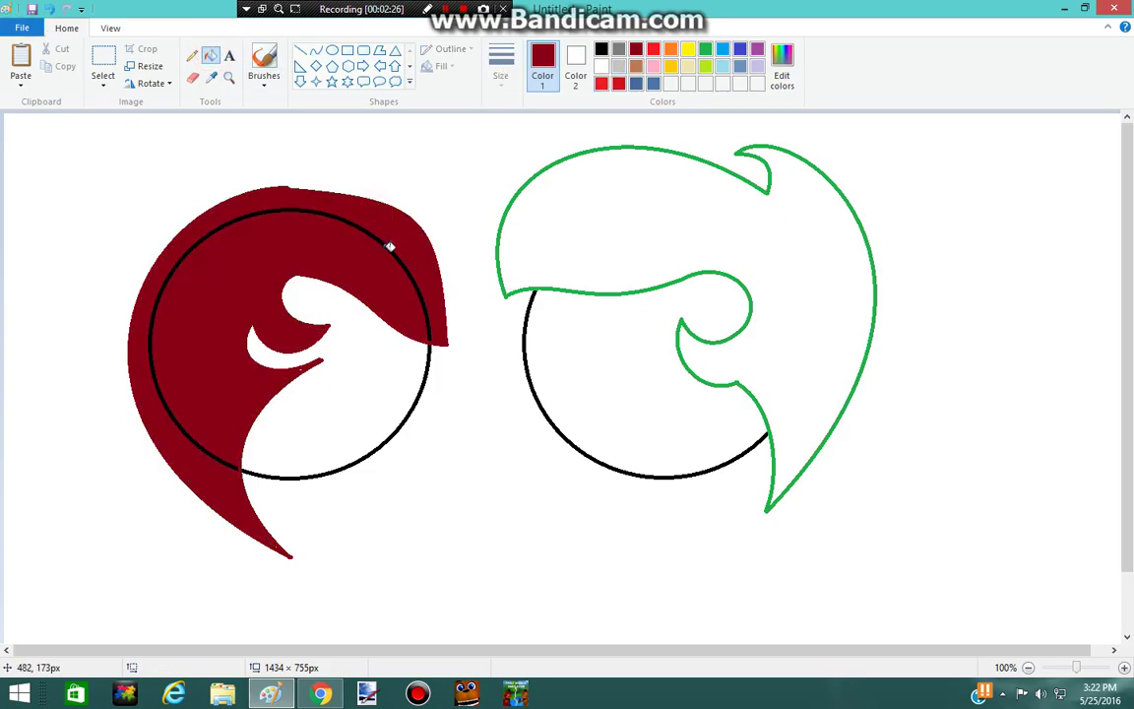
click(394, 244)
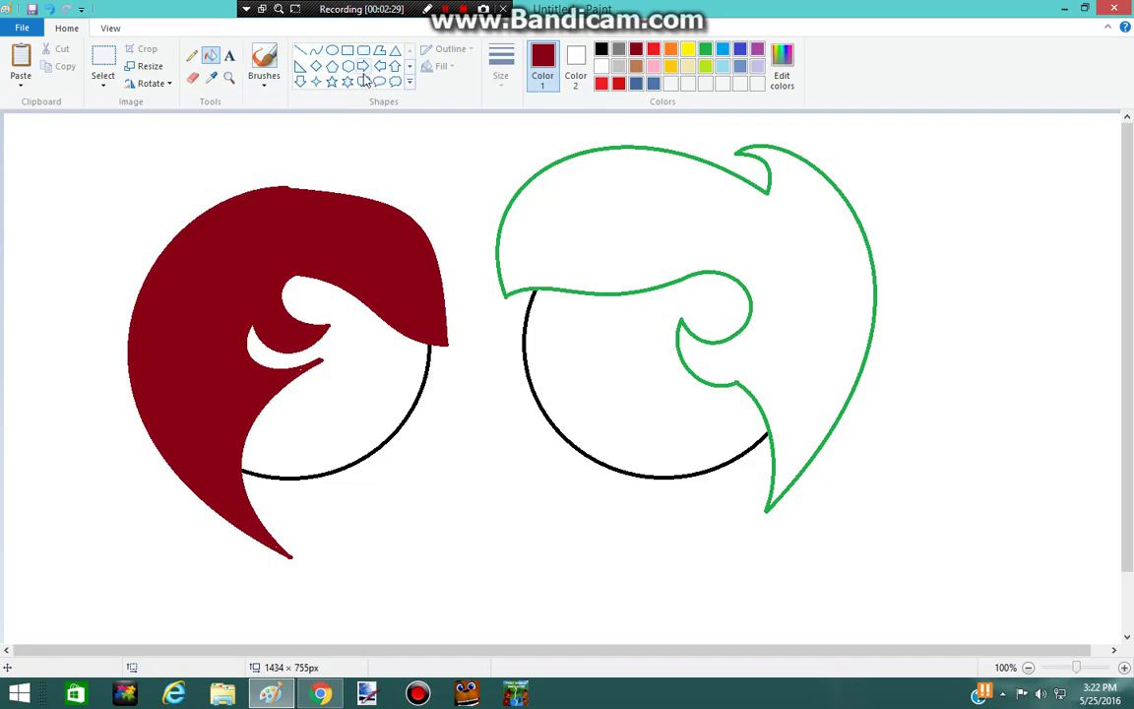
Fill the face under the dark red hair bright red and recolour its black outline in a darker red.
click(601, 85)
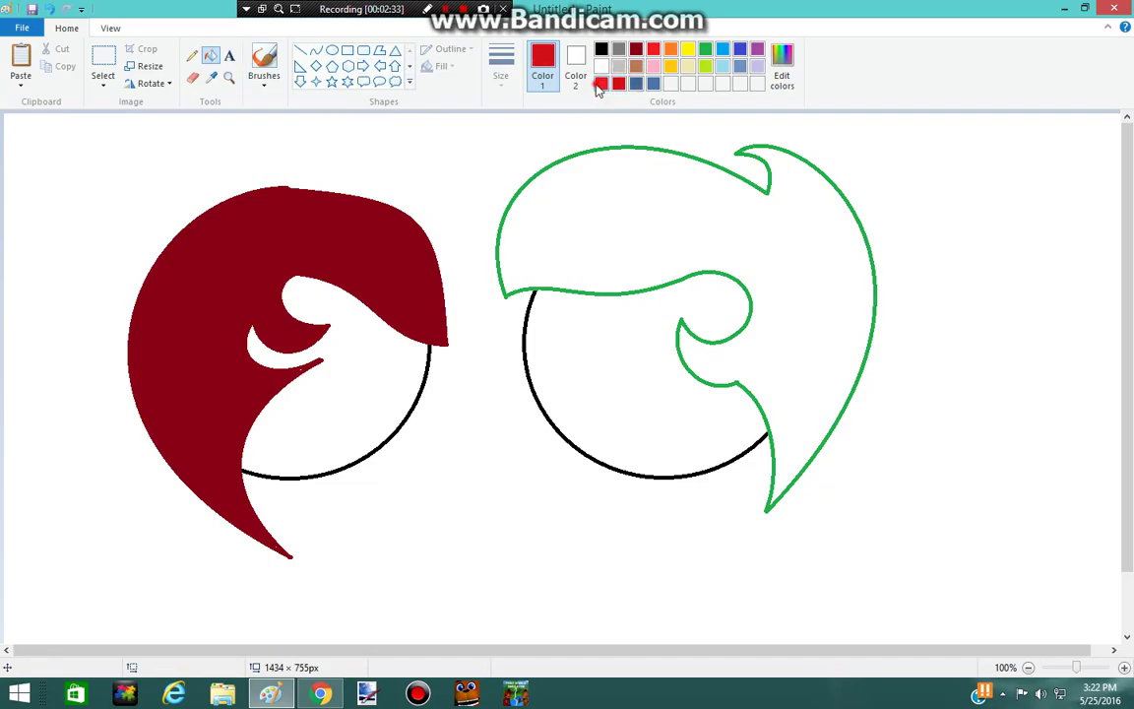
click(336, 368)
click(618, 85)
click(414, 413)
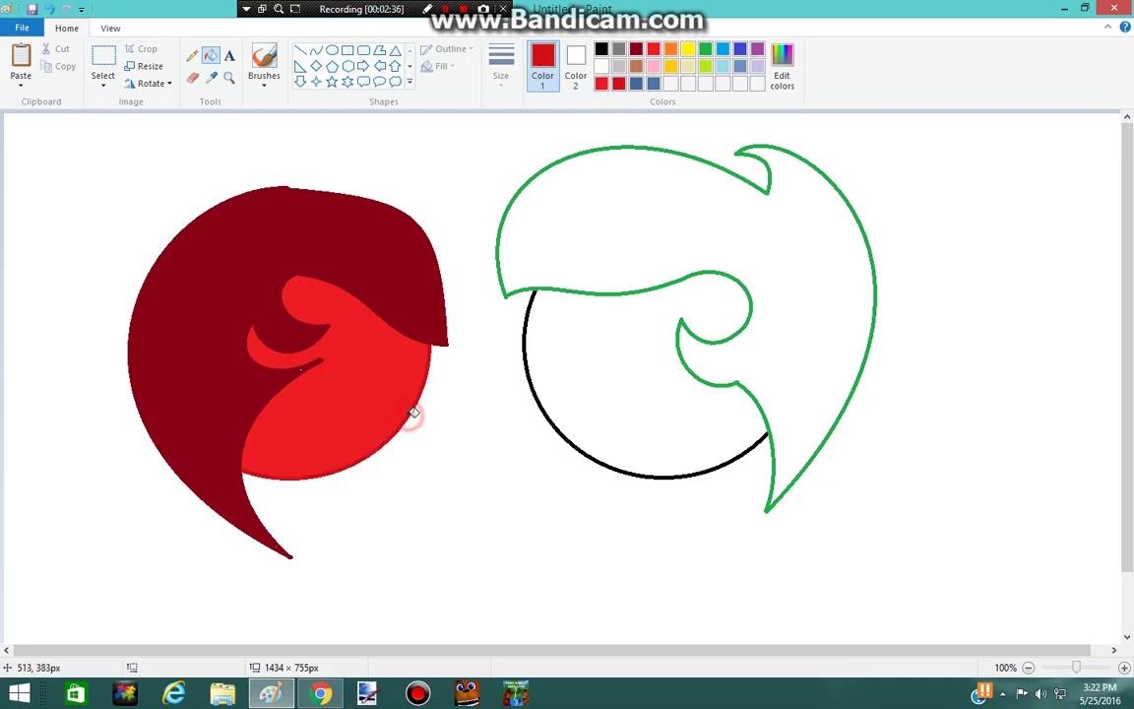
Switch to Chrome, restart the Notice Me Senpai!! Animation video from the beginning, and return to Paint.
click(275, 693)
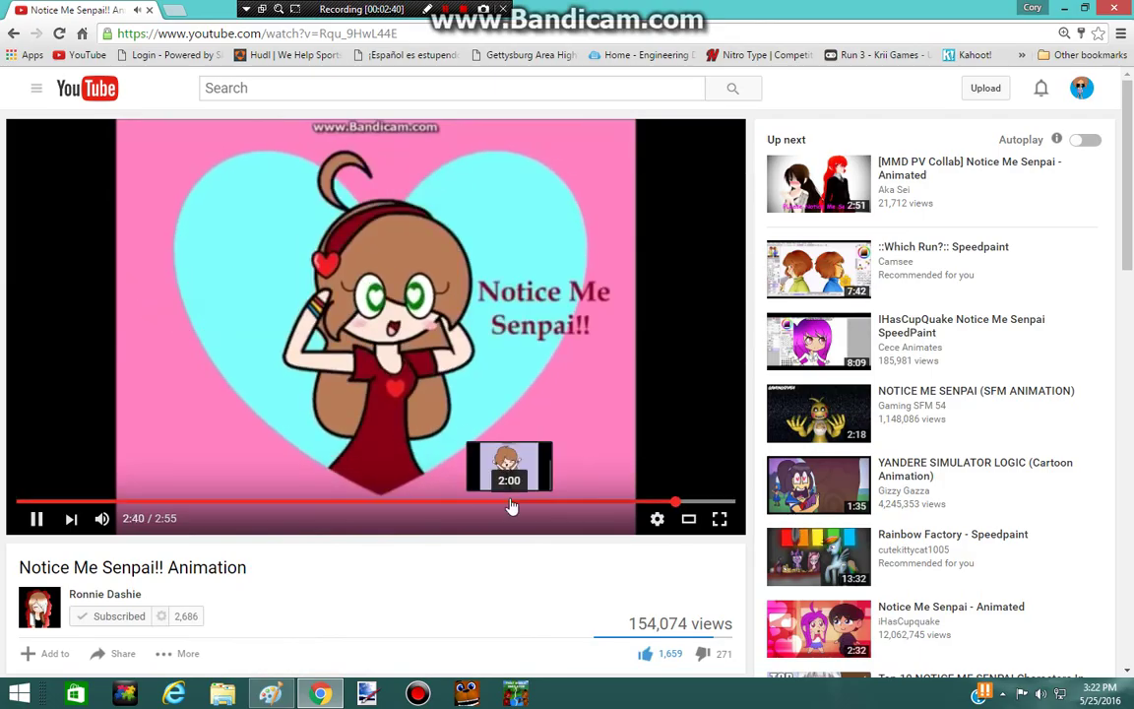
click(29, 502)
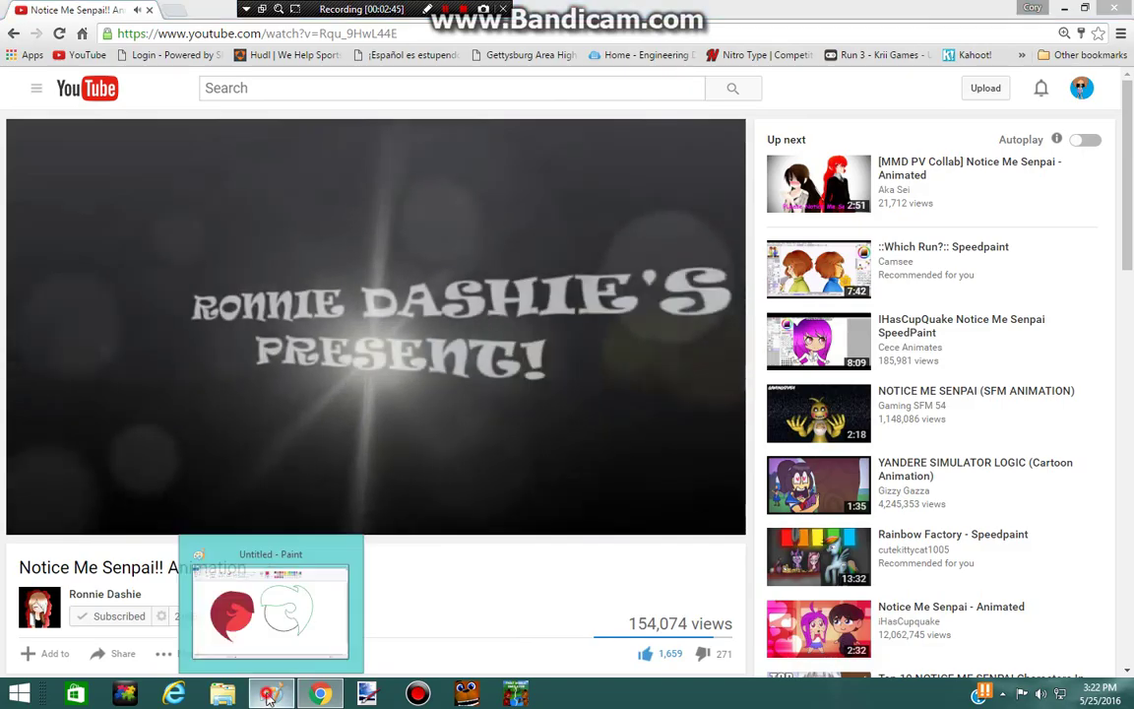
click(268, 695)
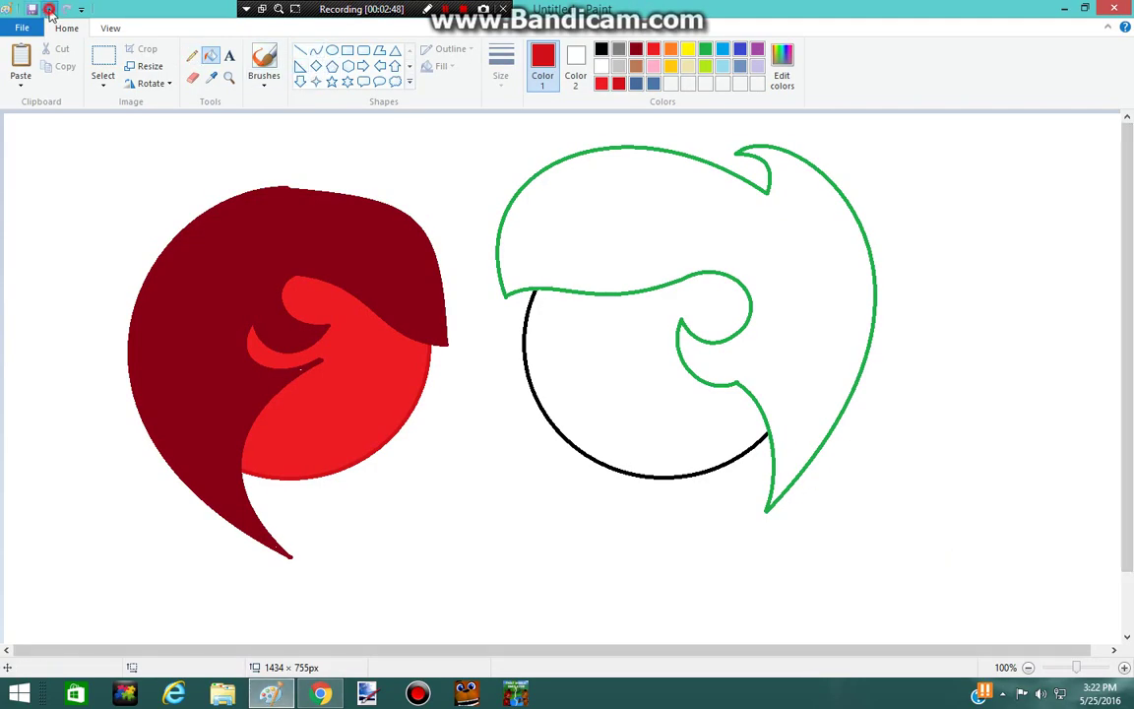
Undo the outline recolouring and draw a curved black upper eyelid line about 63 × 47 px on the red face.
click(49, 10)
click(314, 52)
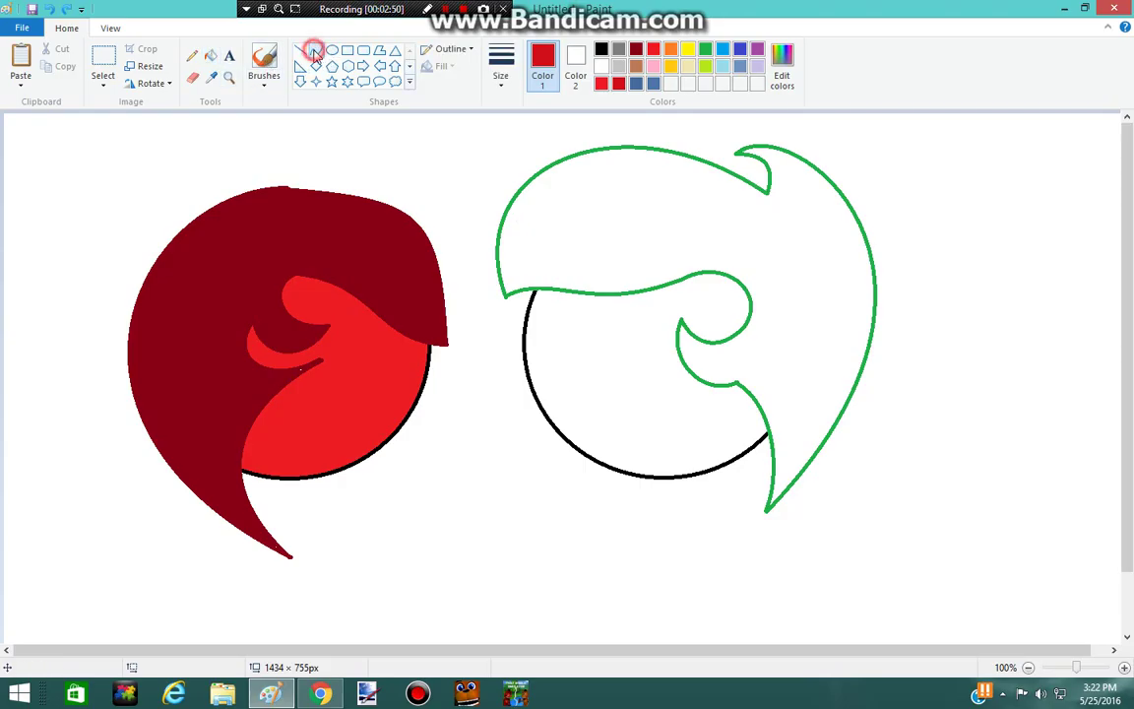
click(601, 66)
mouse_move(372, 327)
mouse_down()
mouse_move(322, 362)
mouse_move(364, 354)
mouse_move(343, 363)
mouse_up()
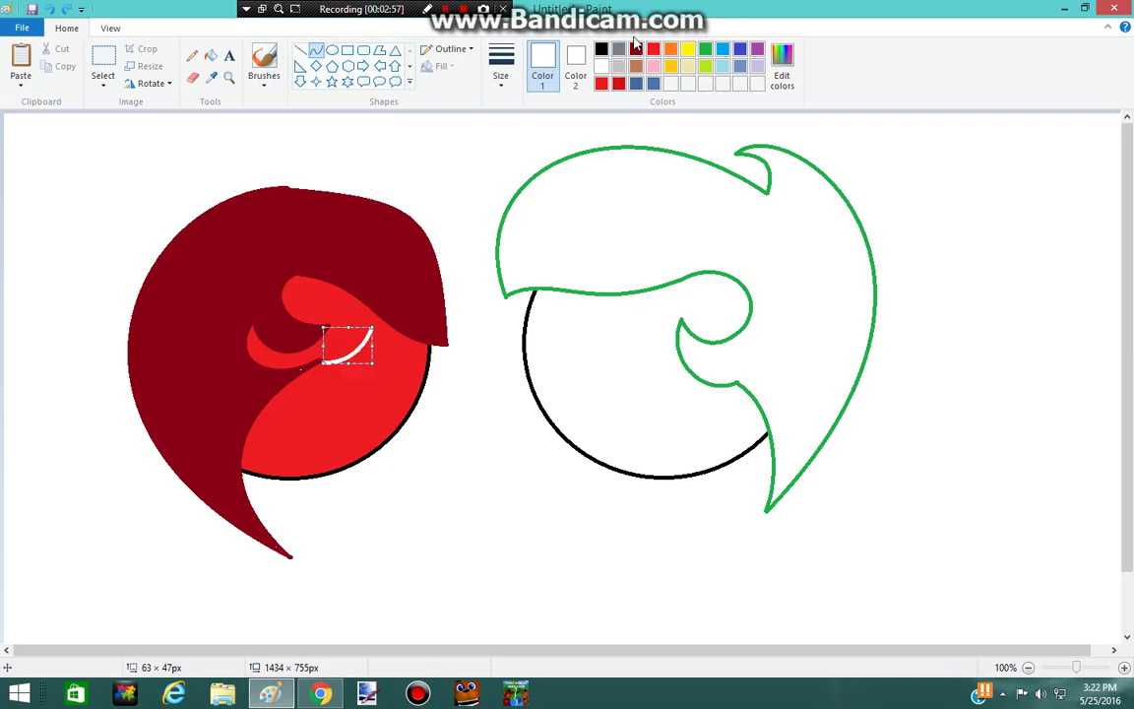
click(604, 47)
click(337, 363)
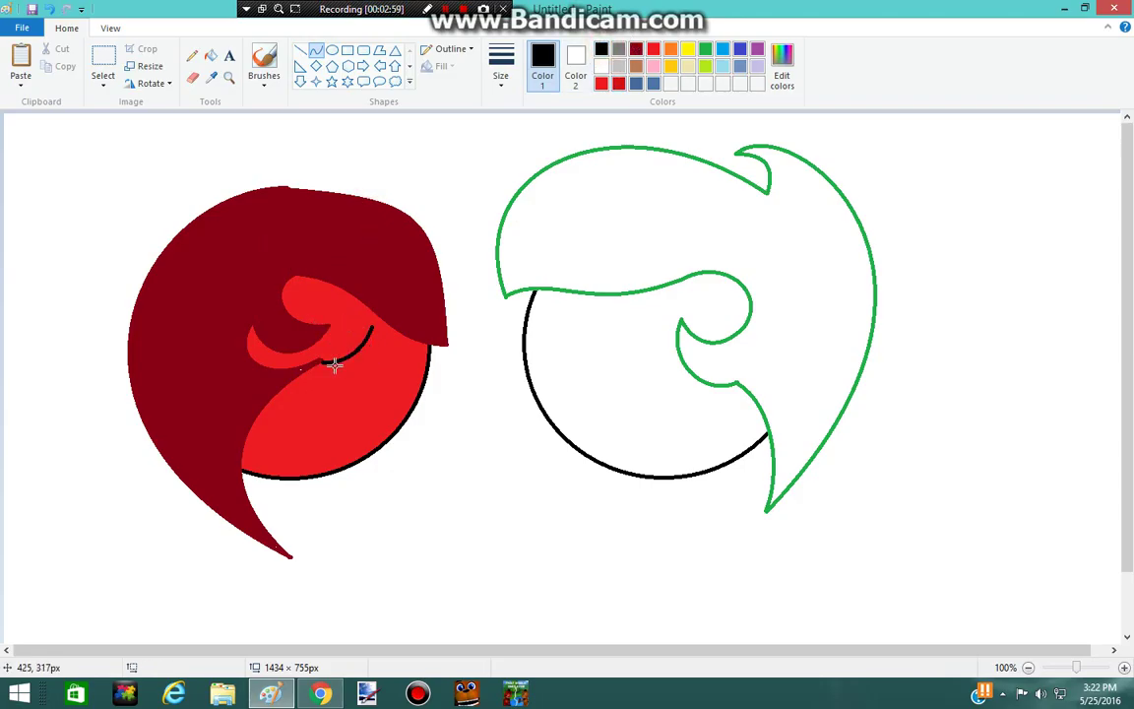
Complete the eye outline on the red face with a rounded black curve joining both ends of the eyelid line.
drag(329, 358, 373, 321)
drag(323, 355, 309, 457)
mouse_move(425, 428)
mouse_down()
mouse_move(440, 431)
mouse_move(431, 429)
mouse_up()
drag(432, 320, 437, 326)
click(386, 138)
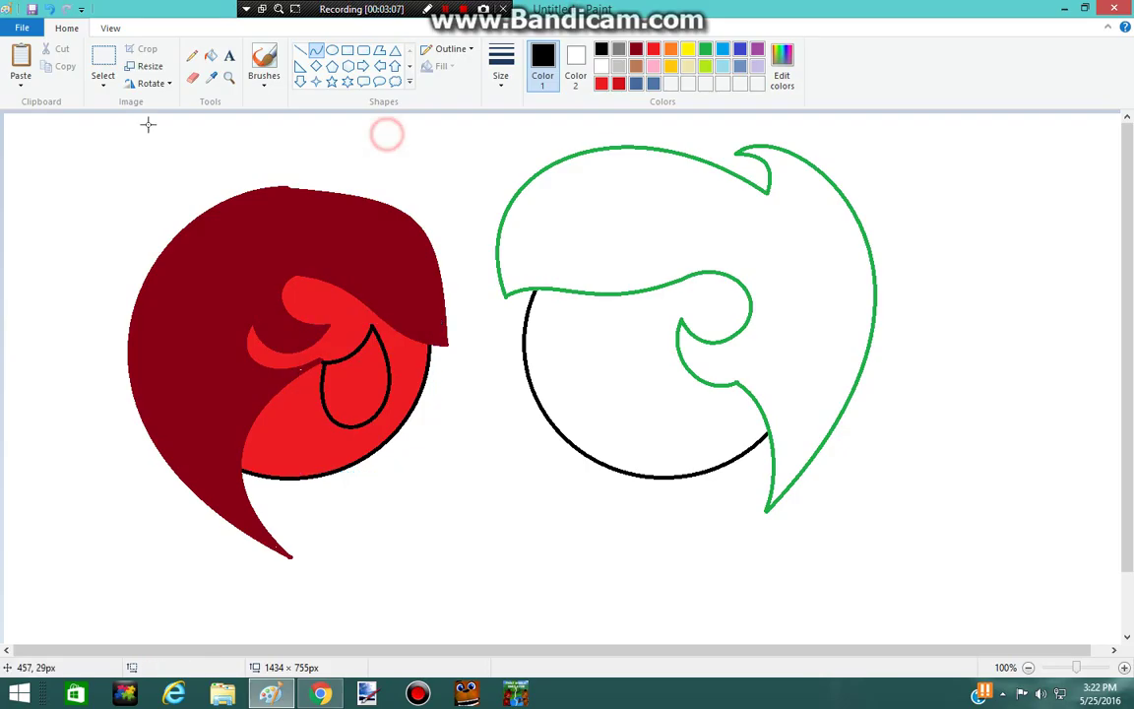
Fill the inside of the red face's eye white.
click(210, 56)
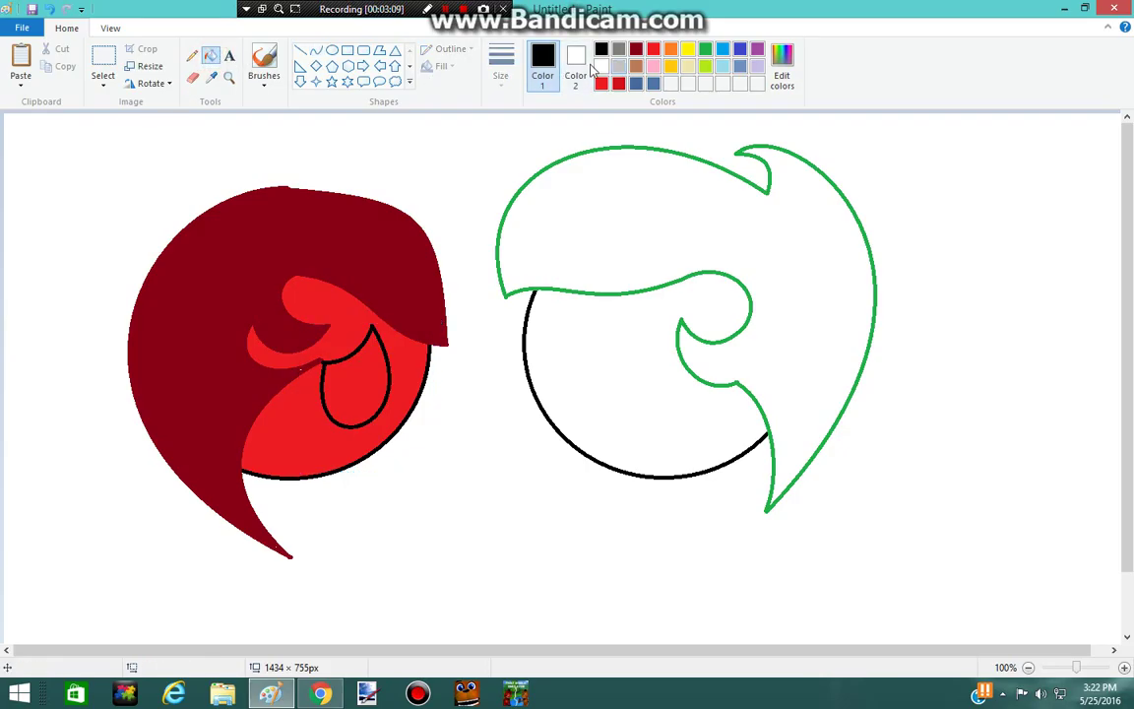
click(601, 66)
click(360, 380)
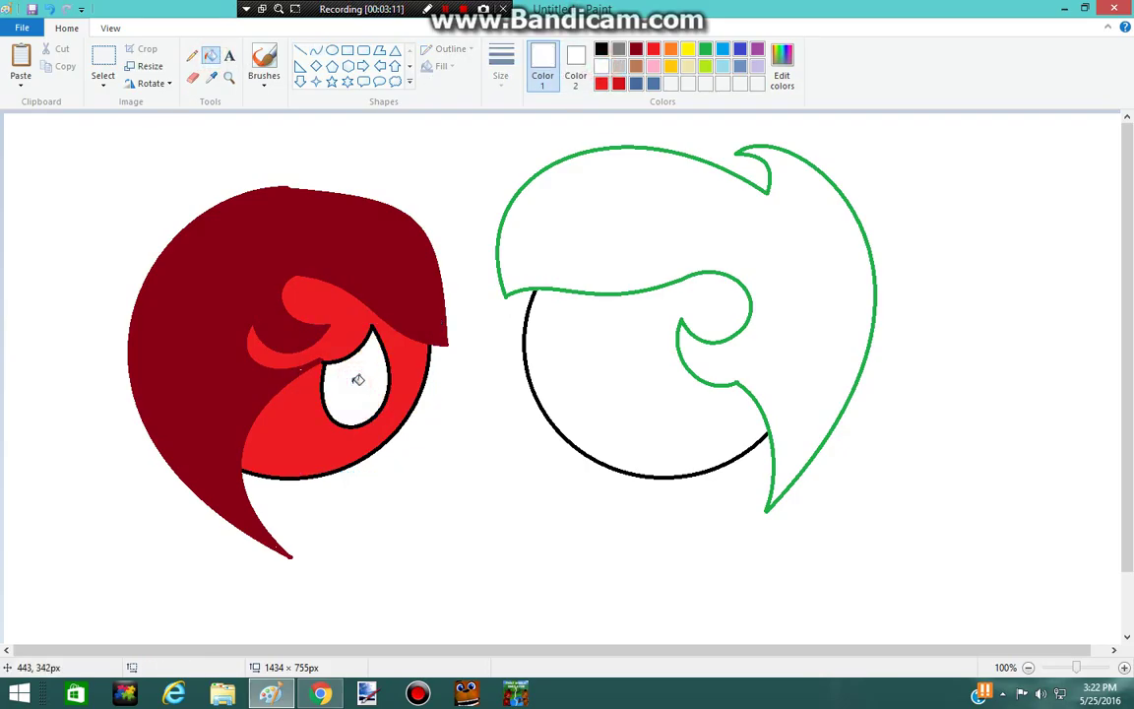
Draw a yellow curve for the iris edge and a black curve for the pupil edge inside the white eye.
click(318, 51)
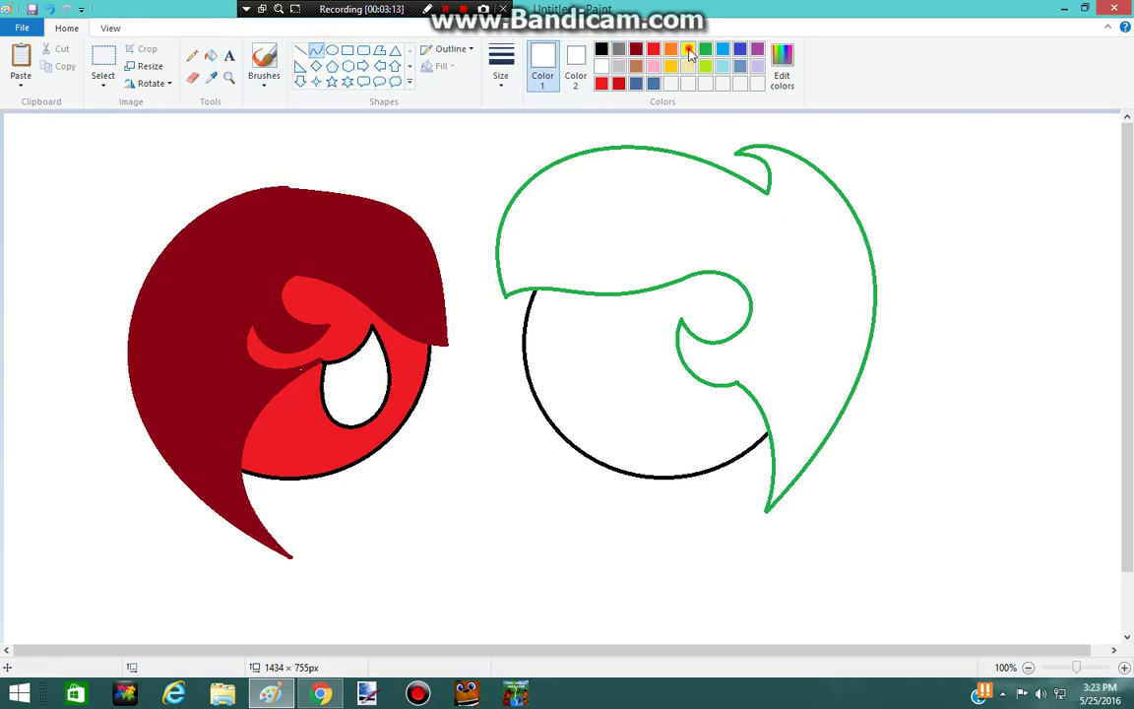
click(688, 51)
mouse_move(356, 352)
mouse_down()
mouse_move(362, 421)
mouse_move(313, 340)
mouse_move(316, 384)
mouse_up()
click(393, 128)
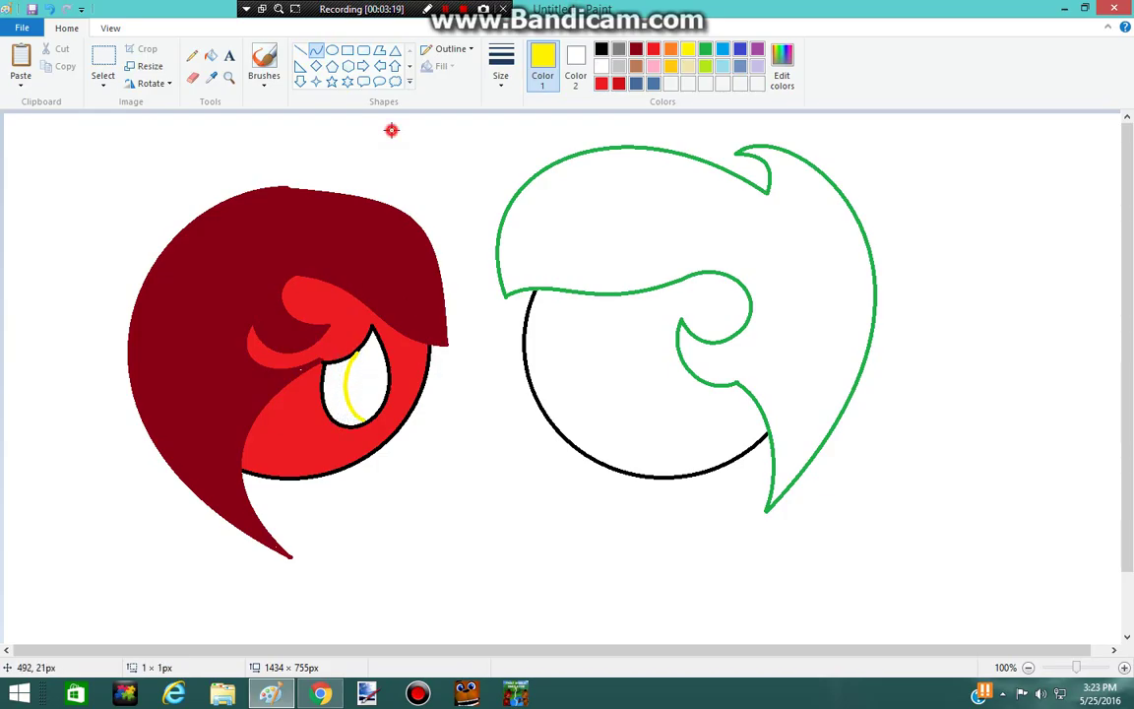
click(601, 50)
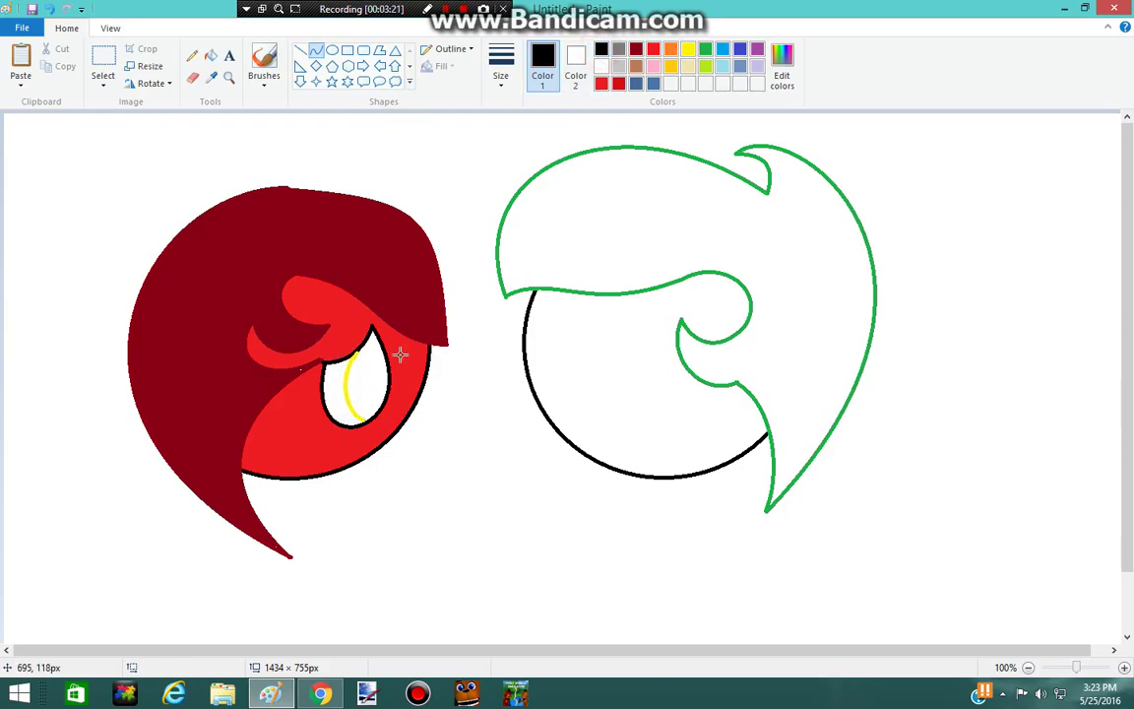
drag(370, 327, 362, 396)
Fill the iris yellow and the pupil black in the red face's eye.
click(211, 56)
click(687, 49)
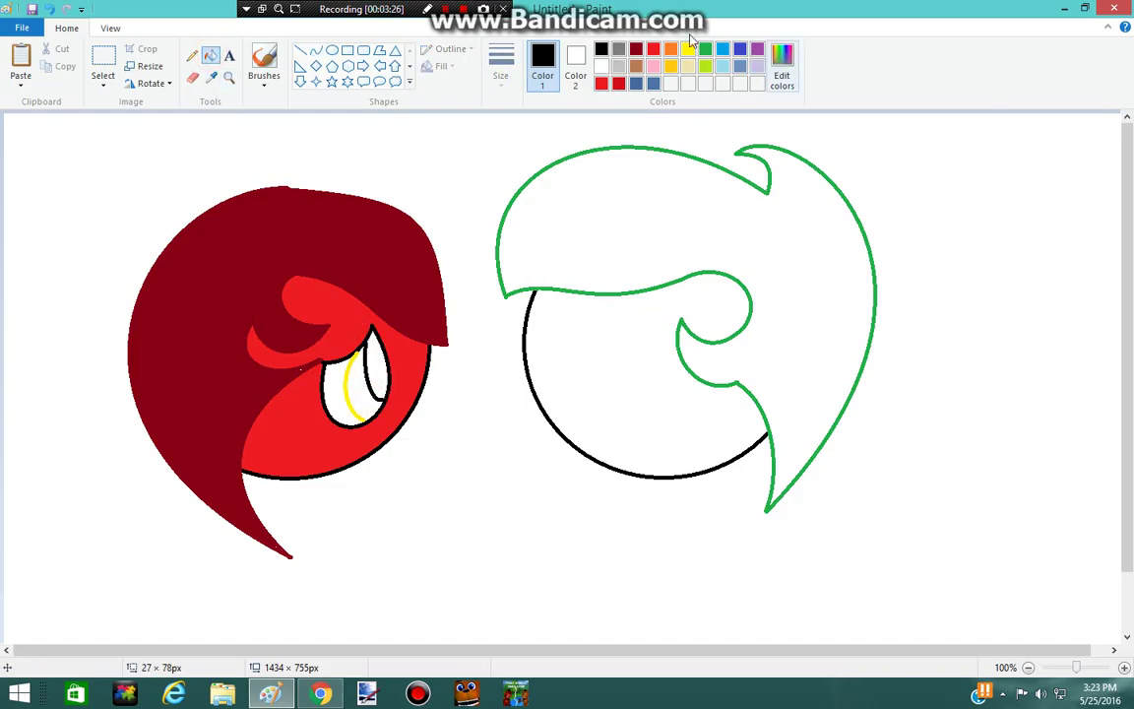
click(368, 384)
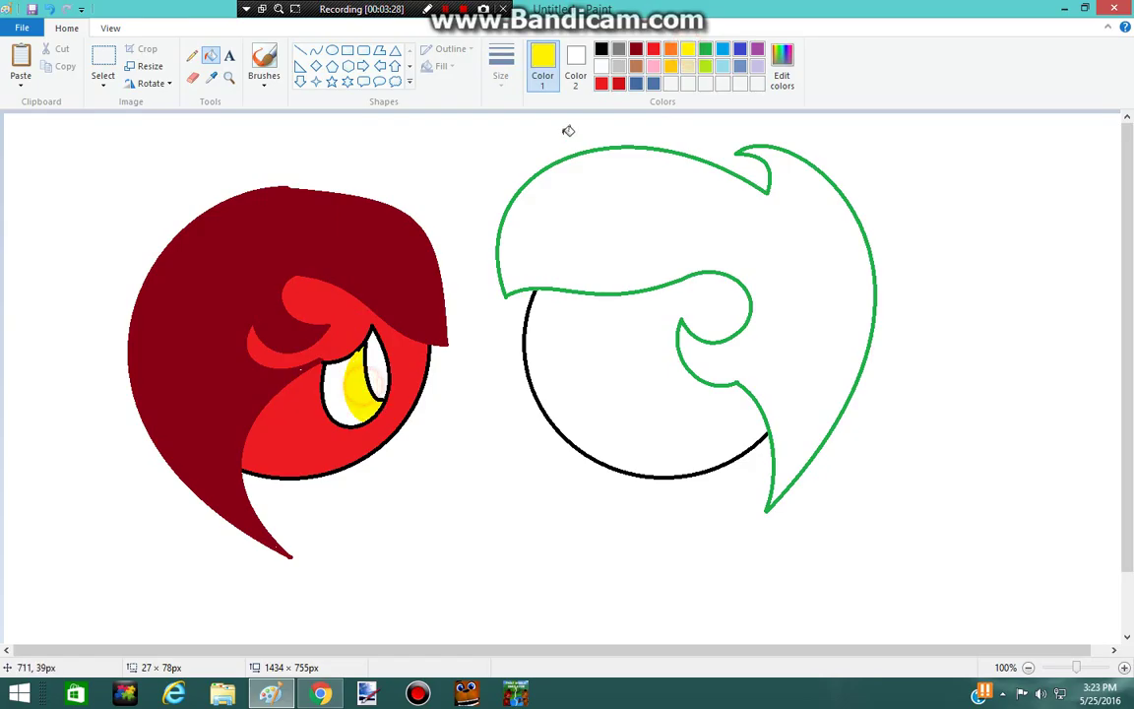
click(602, 50)
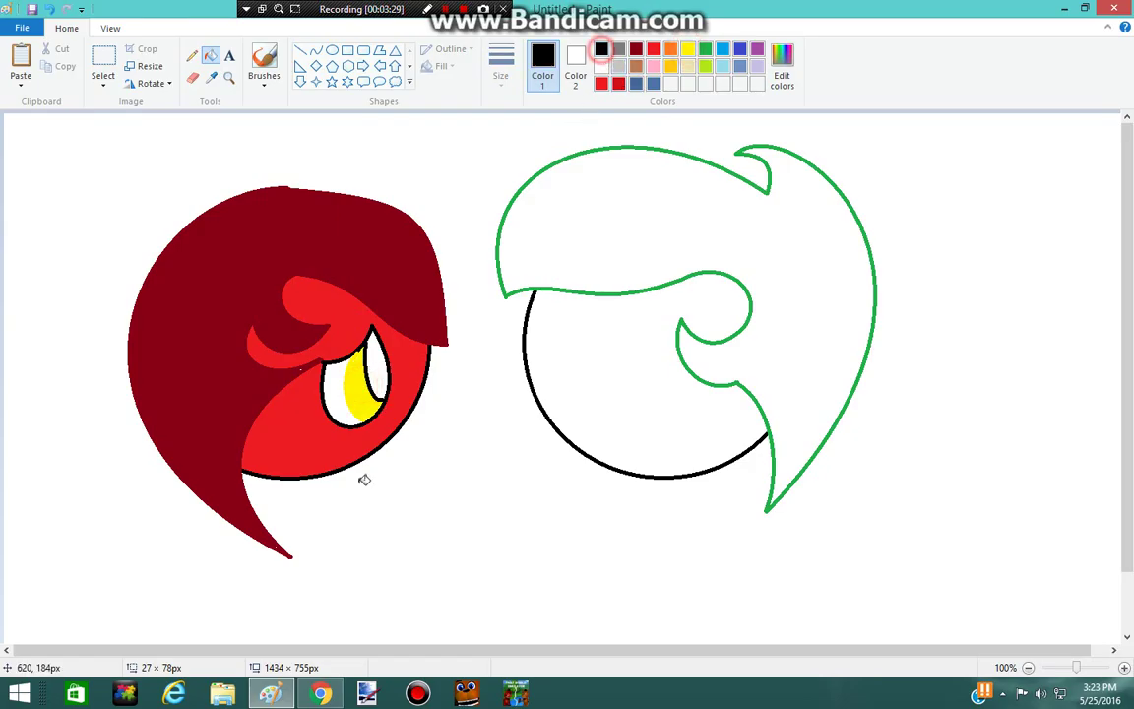
click(379, 366)
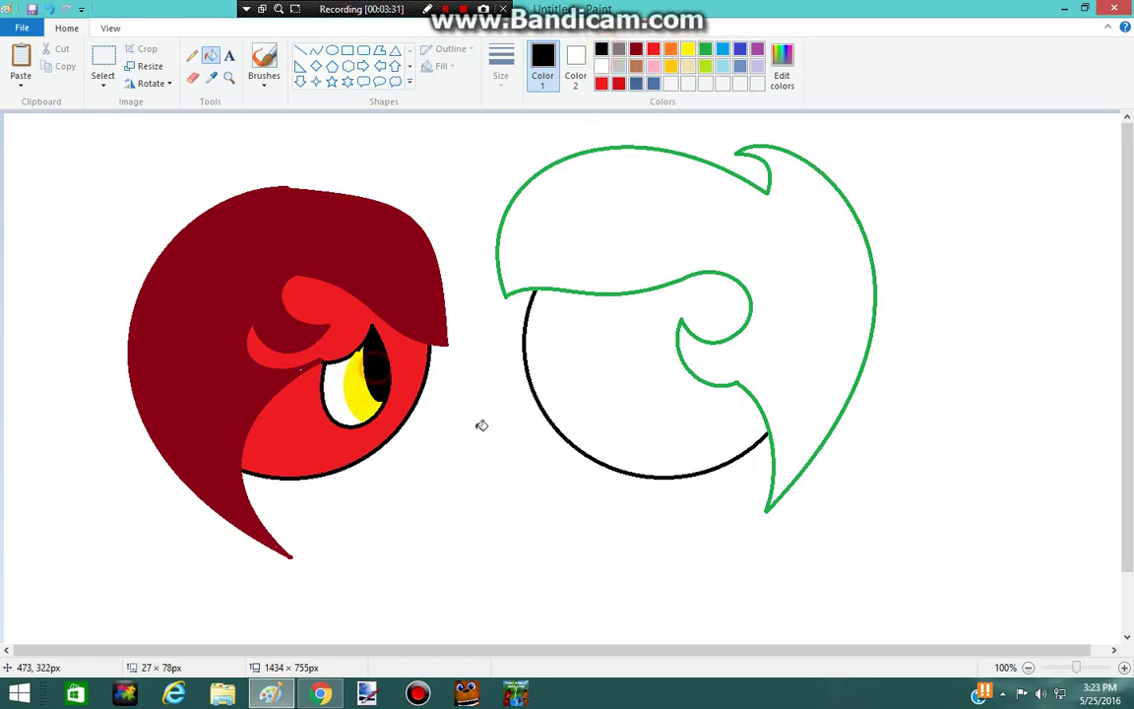
click(191, 55)
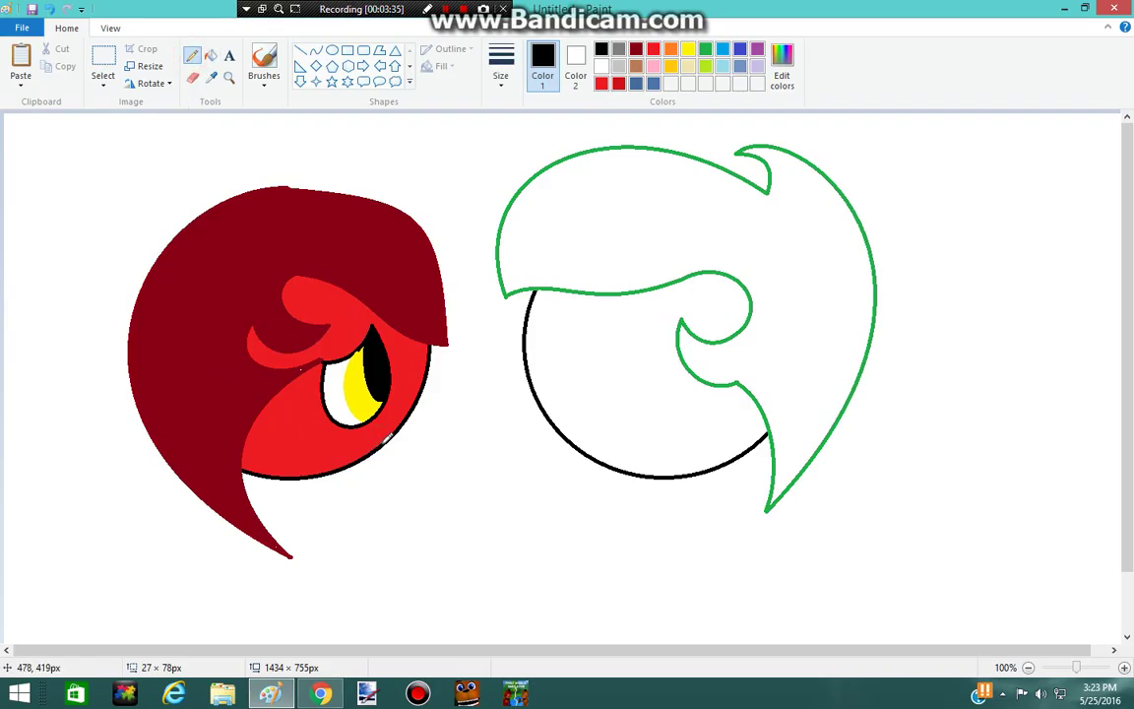
click(384, 444)
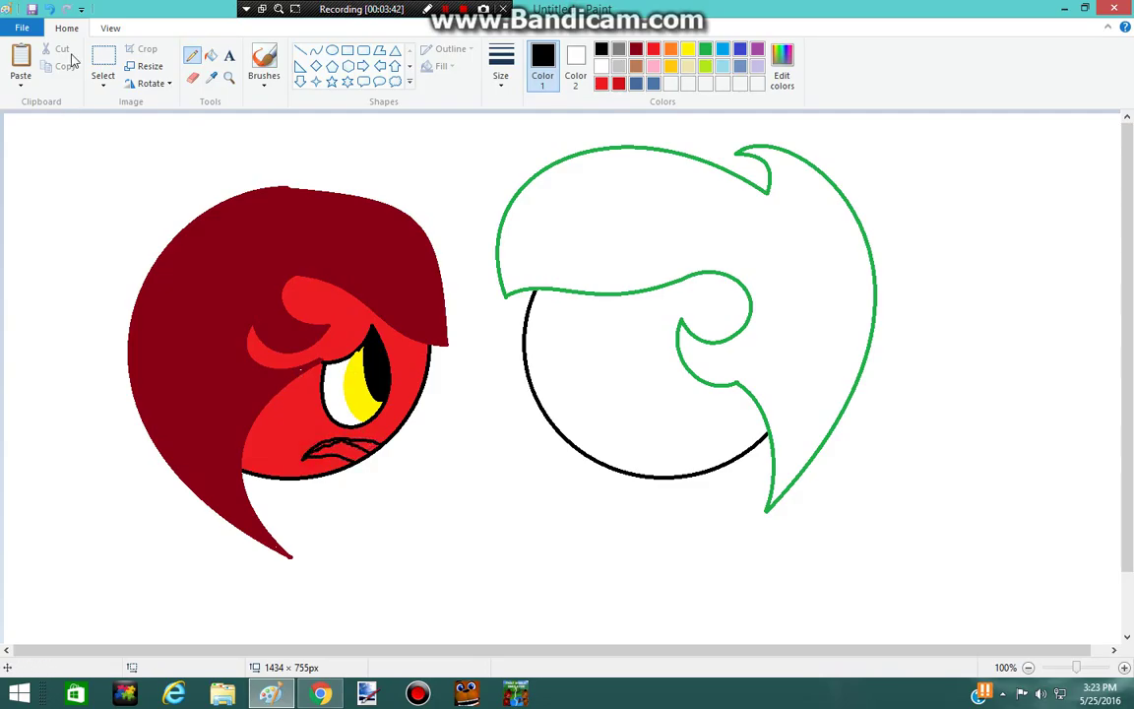
click(51, 10)
click(51, 10)
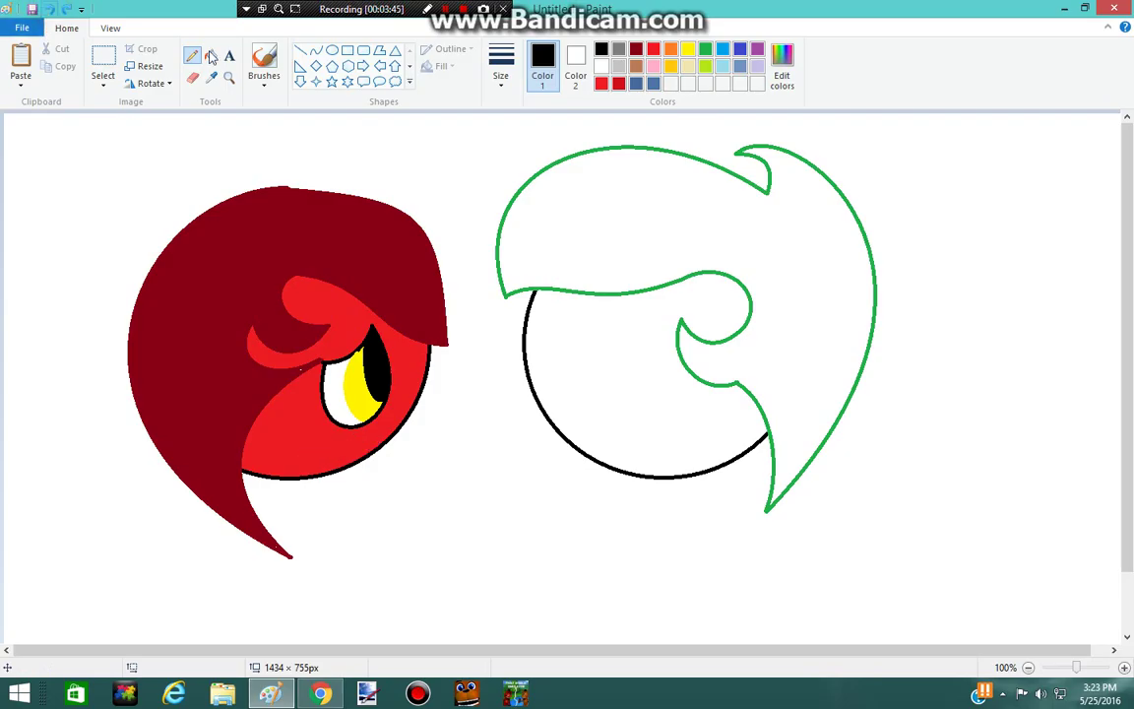
Draw a frowning mouth with black curves at the red face's lower edge and fill it white.
click(316, 52)
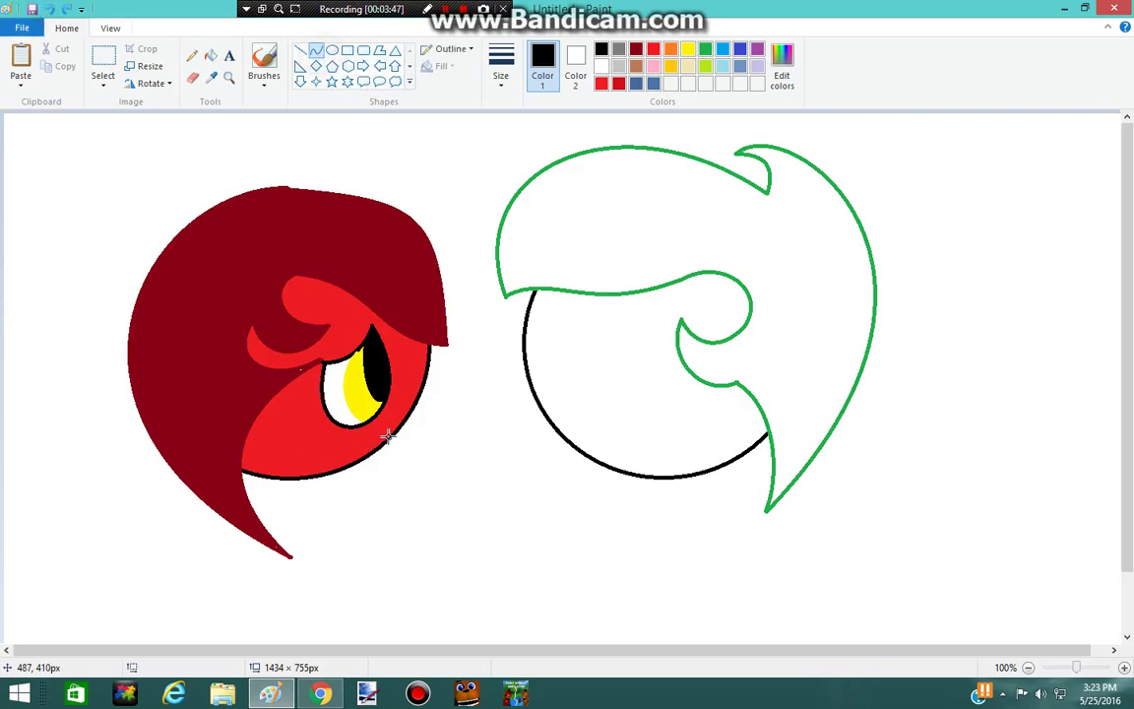
drag(390, 436, 344, 461)
click(408, 495)
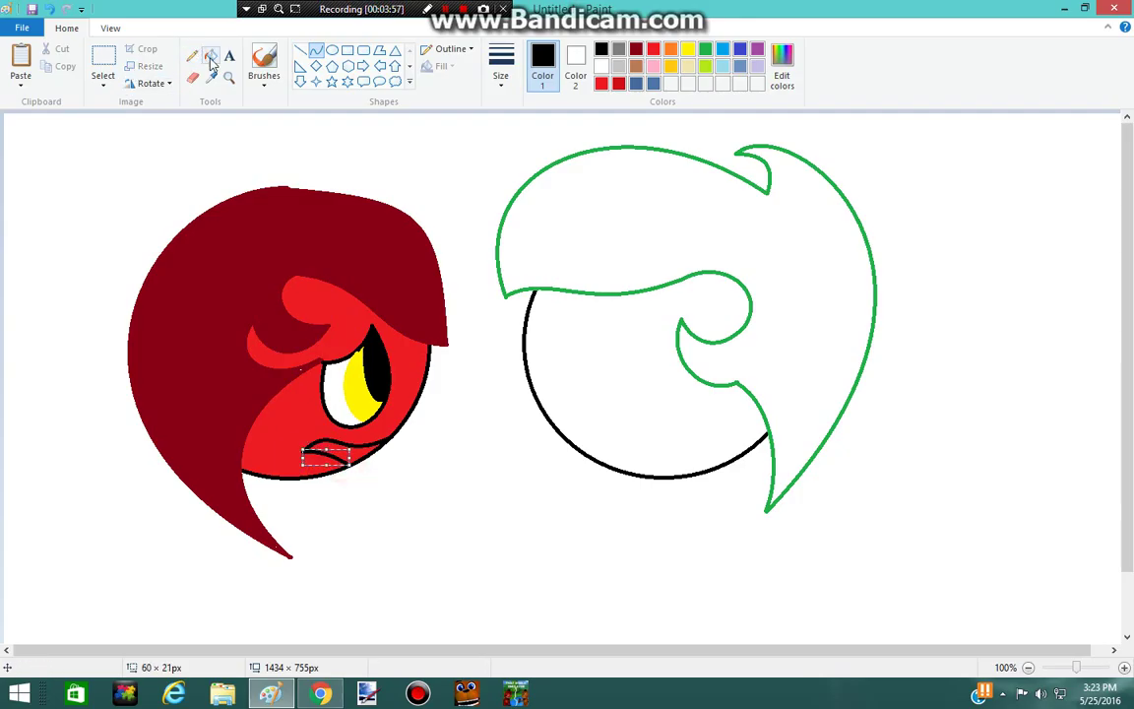
click(211, 56)
click(602, 67)
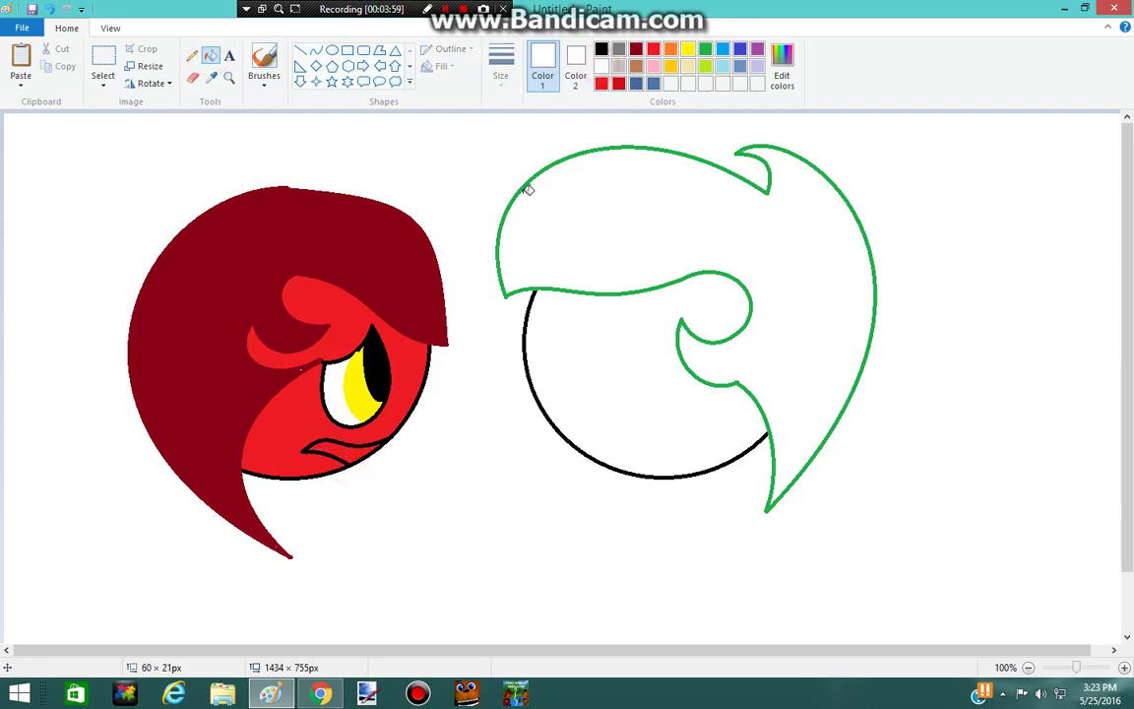
click(356, 452)
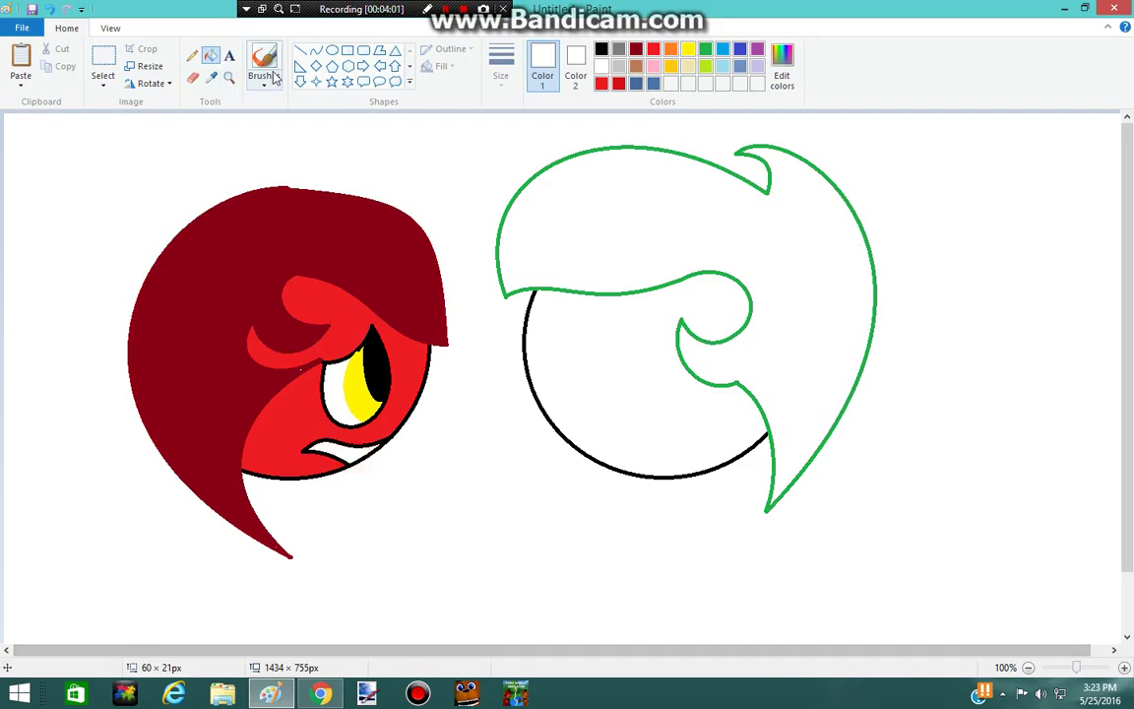
Outline an open smiling mouth with two black curves along the lower edge of the green-haired head's face.
click(315, 51)
click(601, 49)
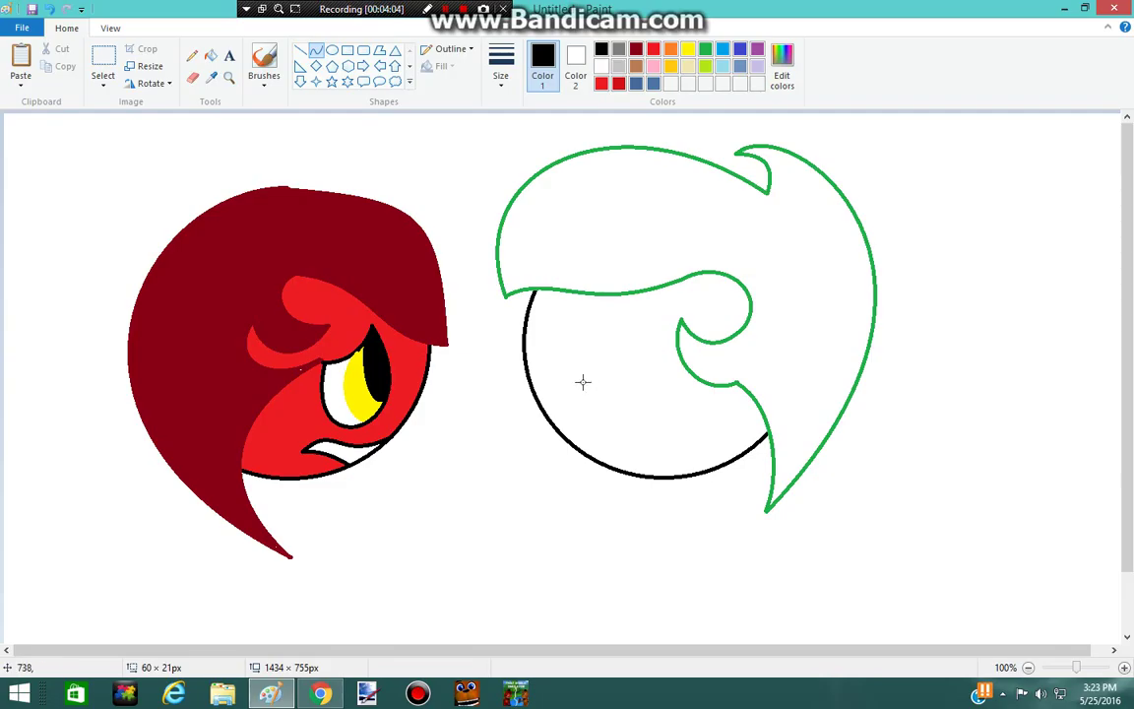
drag(558, 430, 651, 406)
drag(571, 448, 642, 433)
click(562, 516)
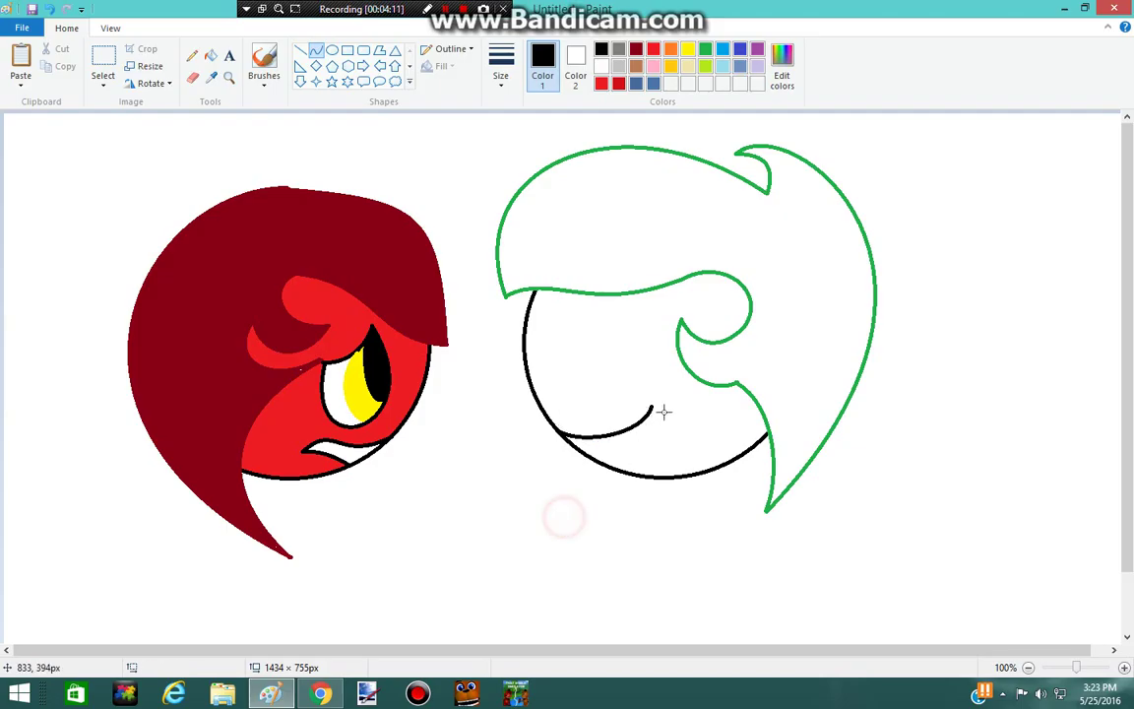
drag(653, 405, 608, 466)
drag(642, 423, 653, 481)
click(448, 483)
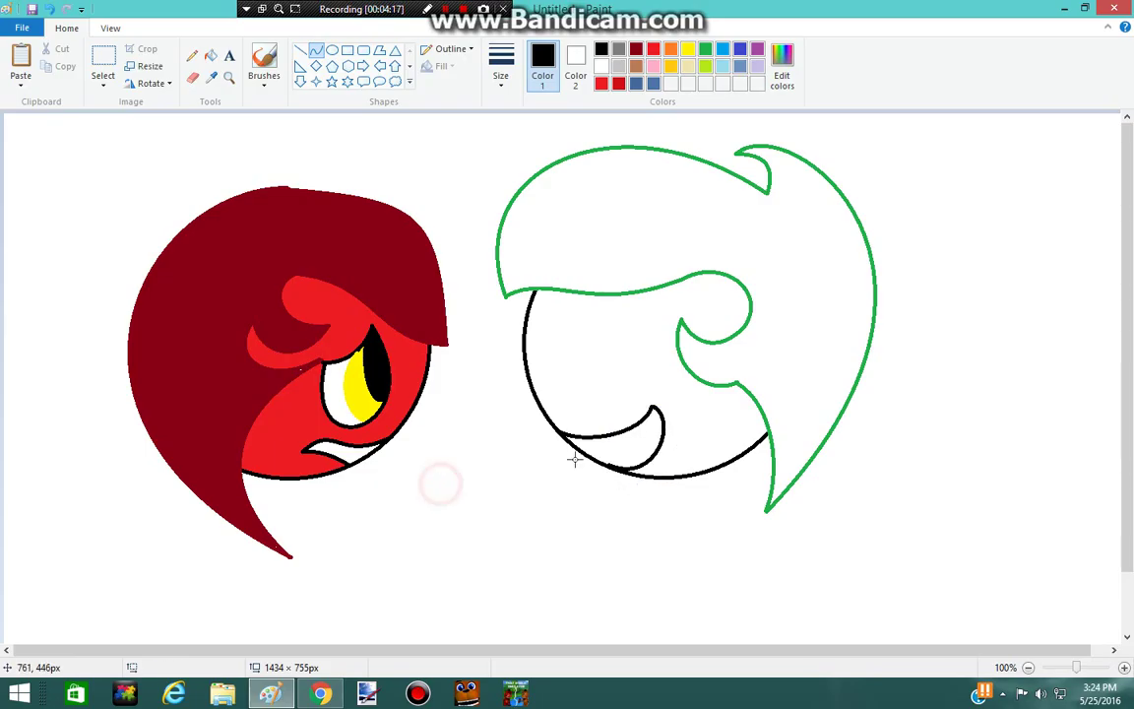
Add a black curve about 101 × 51 px across the inside of the smiling mouth.
drag(581, 450, 612, 461)
click(656, 443)
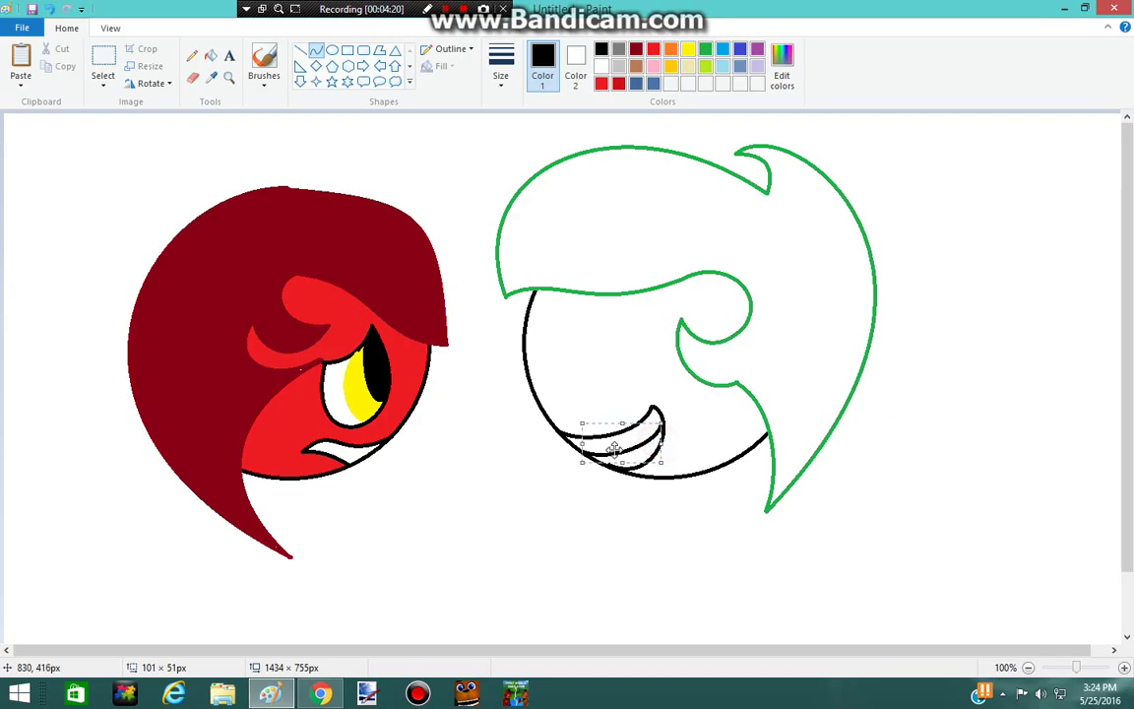
click(401, 497)
Draw an arched black eyelid curve from the face's outer edge inward, above the smiling mouth.
drag(617, 354, 526, 365)
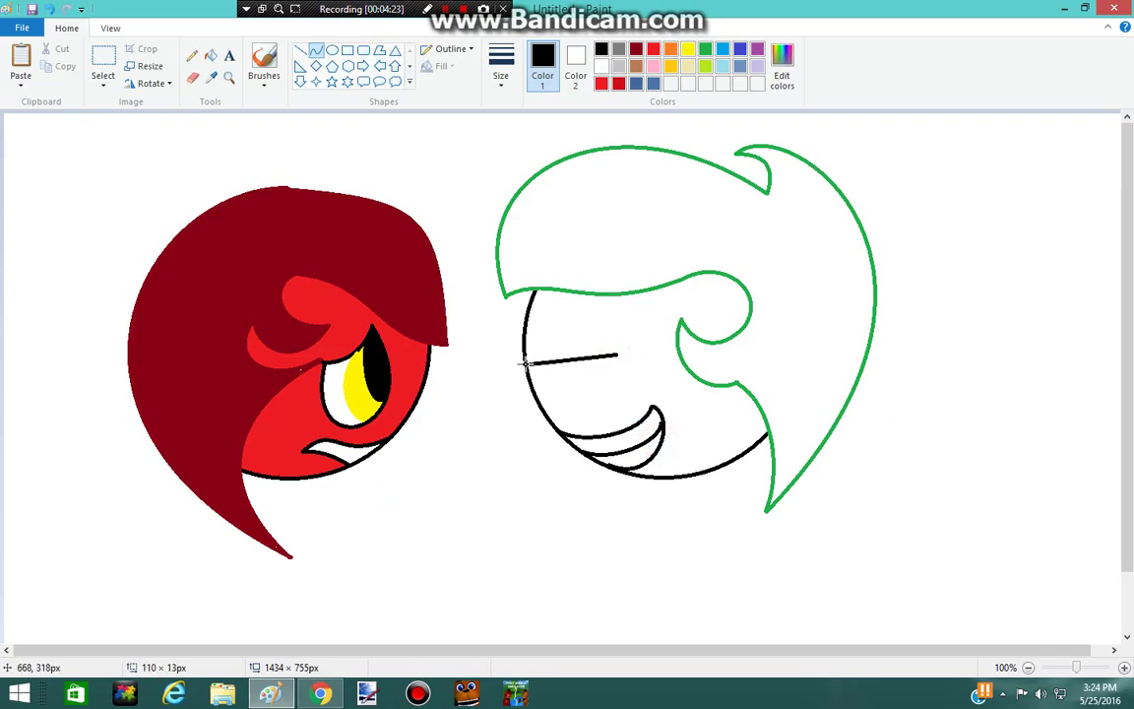
click(582, 345)
click(546, 339)
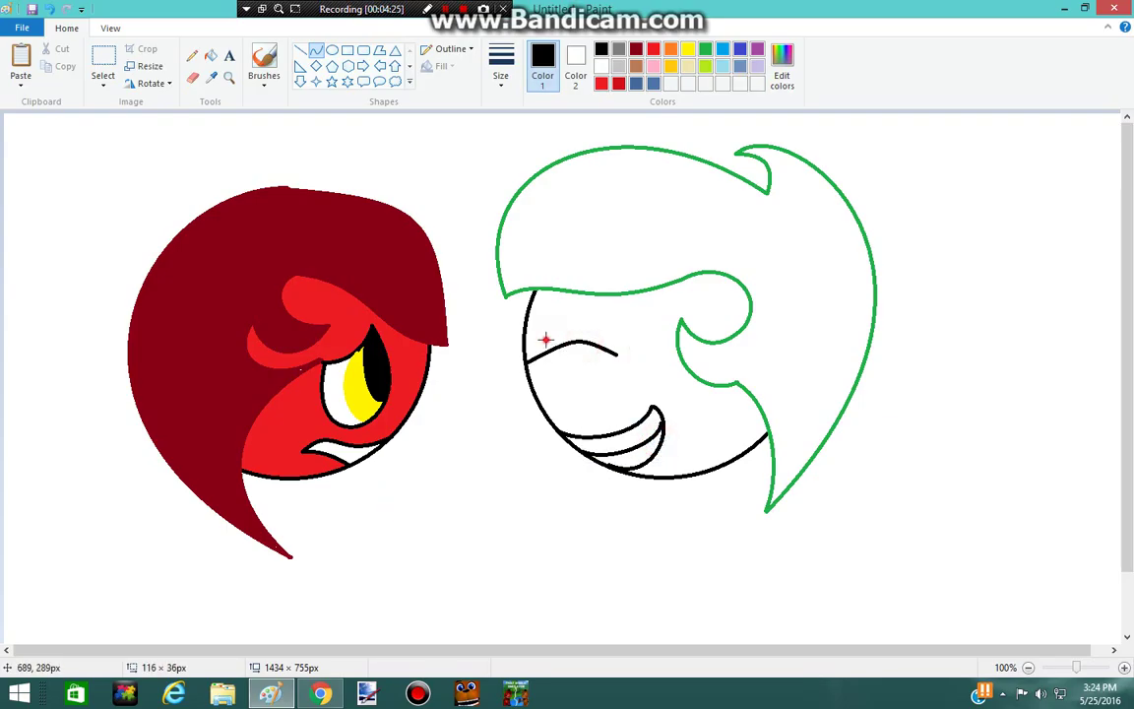
Draw three short black eyelash curves at the eyelid's inner end and another curve above the eyelid.
click(398, 440)
mouse_move(584, 342)
mouse_down()
mouse_move(642, 323)
mouse_move(627, 344)
mouse_up()
click(430, 404)
click(421, 392)
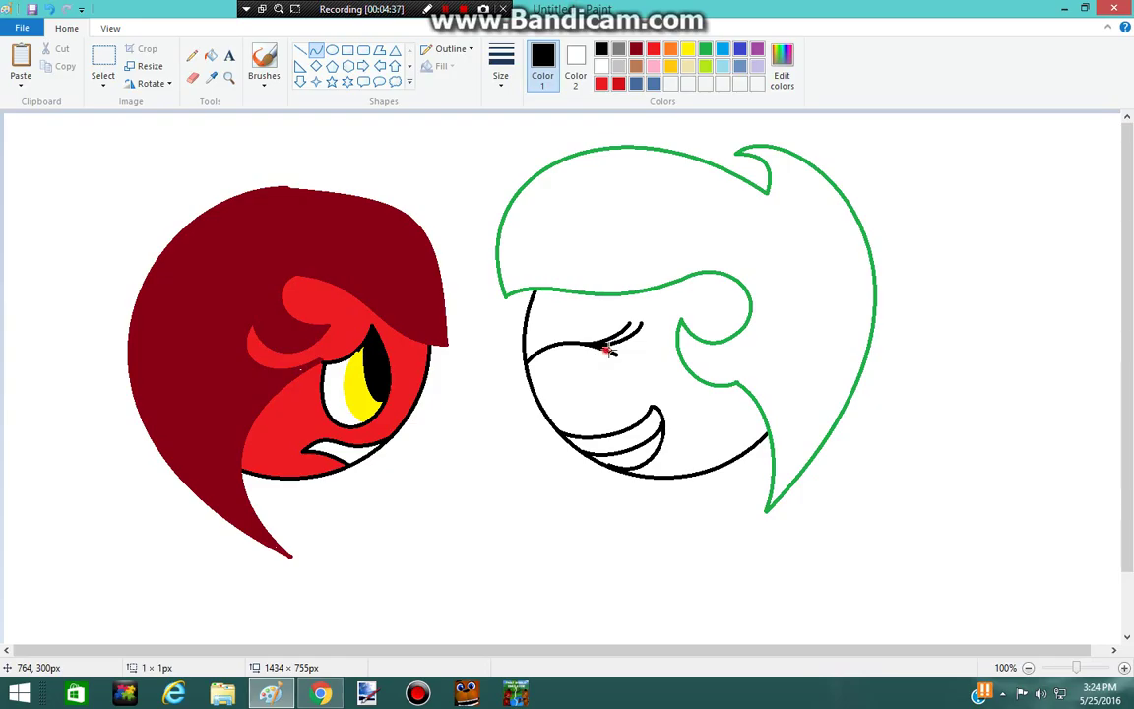
mouse_move(608, 352)
mouse_down()
mouse_move(646, 334)
mouse_move(611, 353)
mouse_move(645, 345)
mouse_up()
click(452, 431)
key(Return)
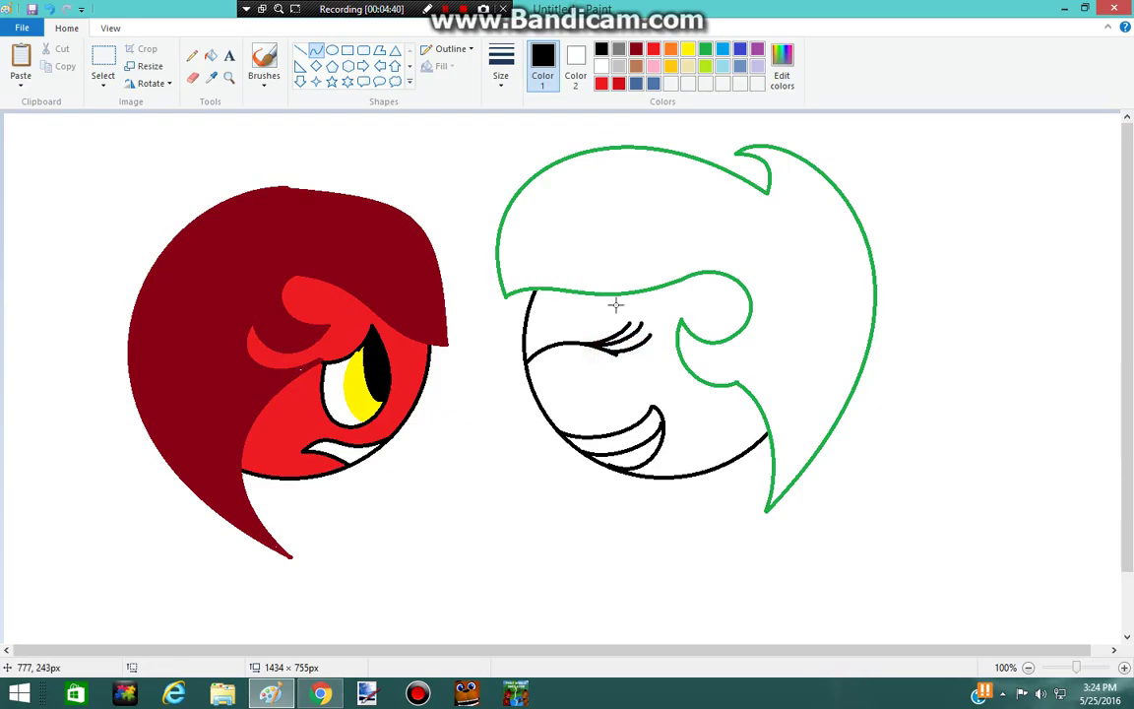
drag(588, 315, 548, 343)
click(506, 443)
Undo the eyelashes, the eyelid and all curves of the smiling mouth on the green-haired head.
click(52, 8)
click(52, 8)
click(55, 9)
click(54, 9)
click(54, 9)
click(55, 10)
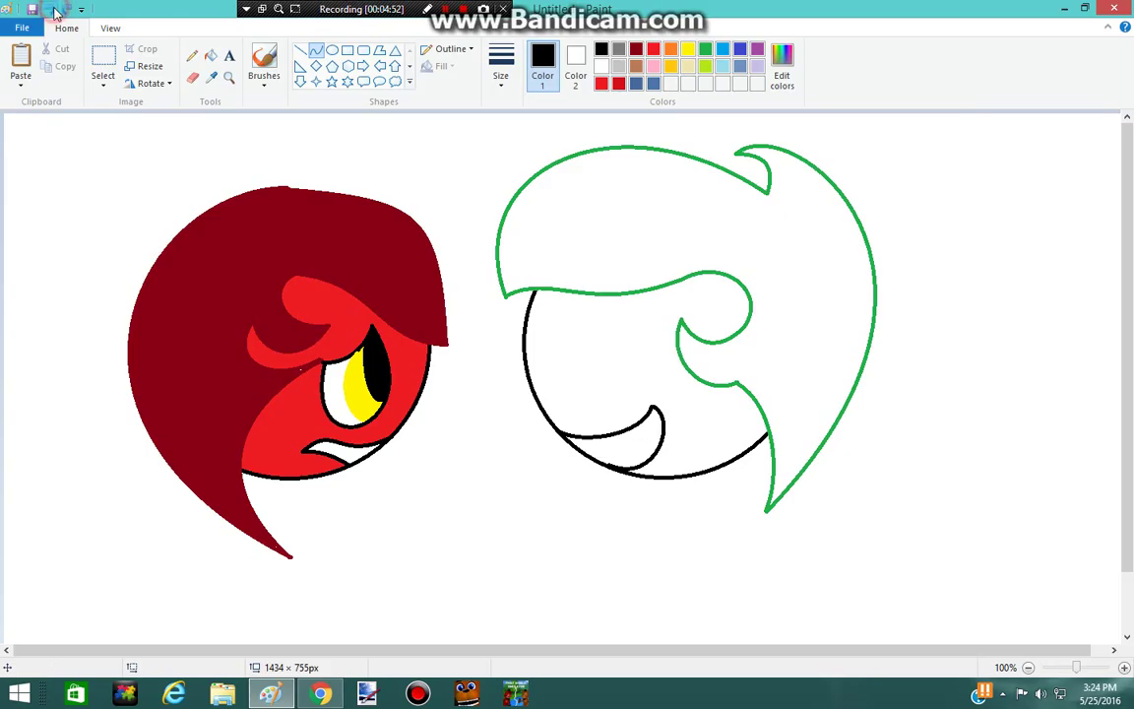
click(54, 9)
click(54, 8)
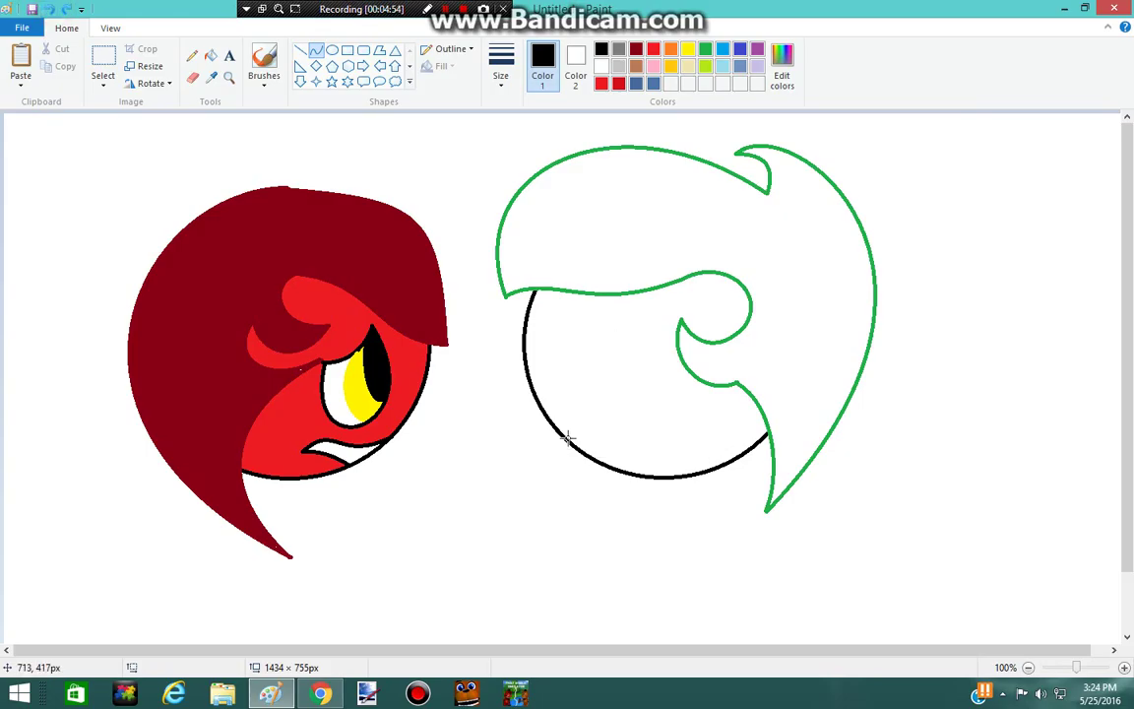
Outline a frowning mouth at the green-haired face's lower edge with a wavy upper black curve and a lower one about 89 × 30 px.
drag(570, 442, 685, 449)
mouse_move(612, 447)
mouse_down()
mouse_move(610, 458)
mouse_move(623, 393)
mouse_up()
click(490, 480)
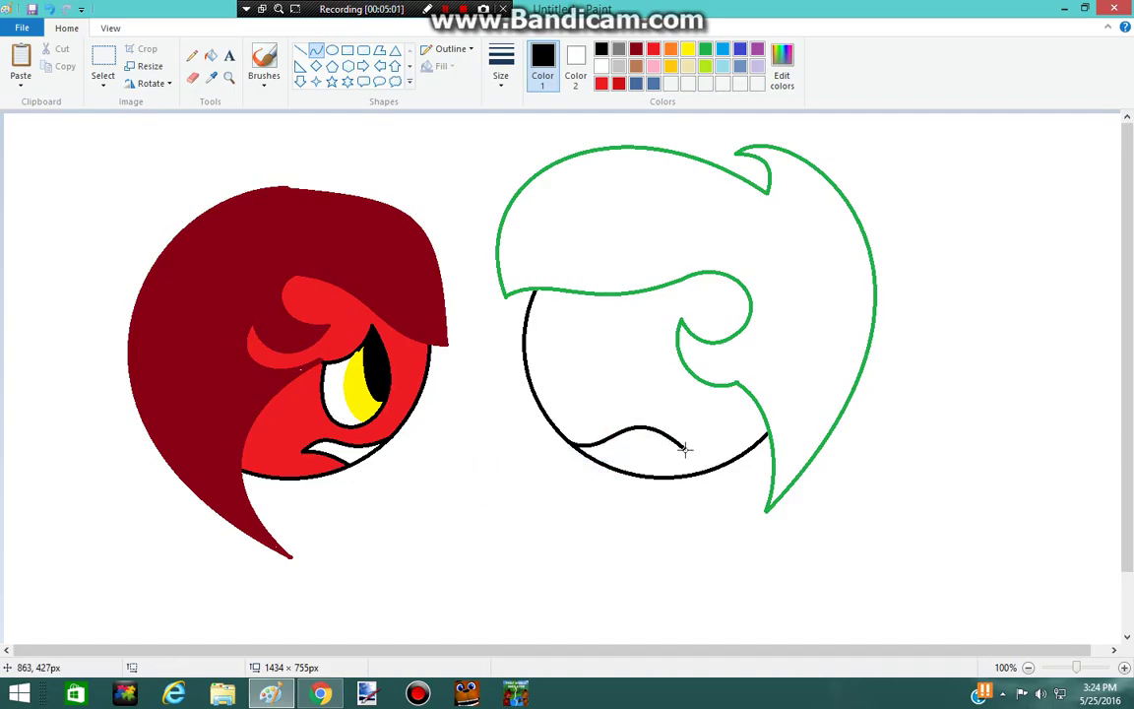
drag(683, 447, 616, 467)
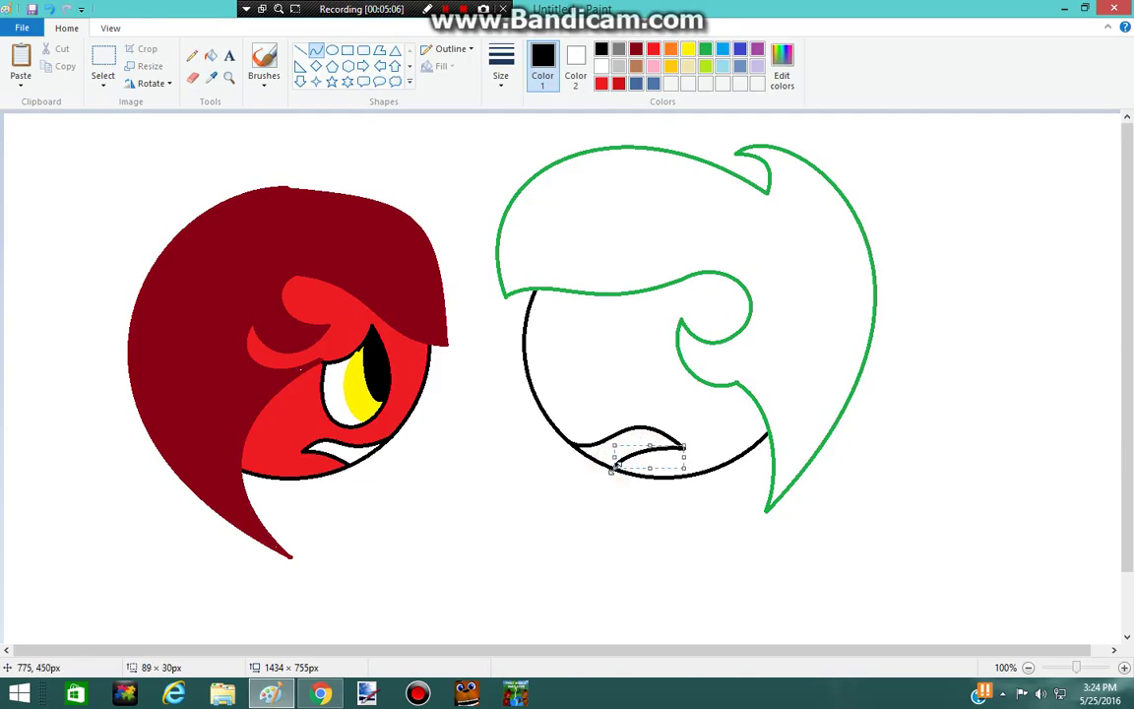
click(451, 454)
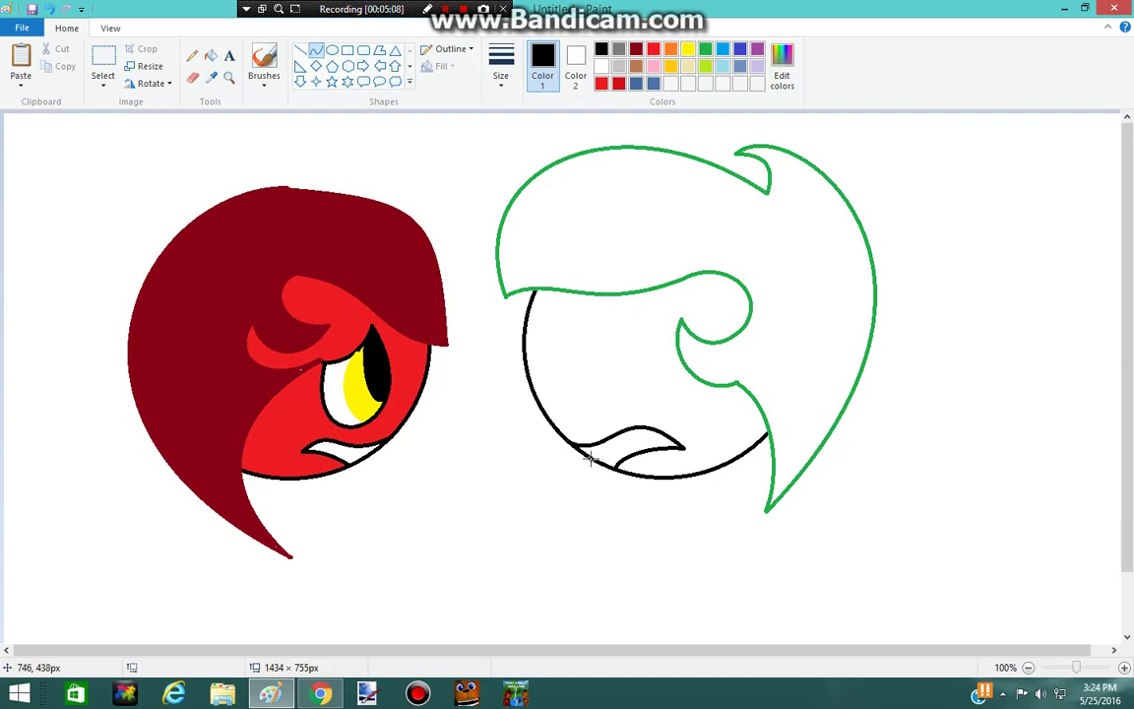
Draw a black dividing curve about 88 × 33 px lengthwise through the frowning mouth.
drag(591, 456, 660, 433)
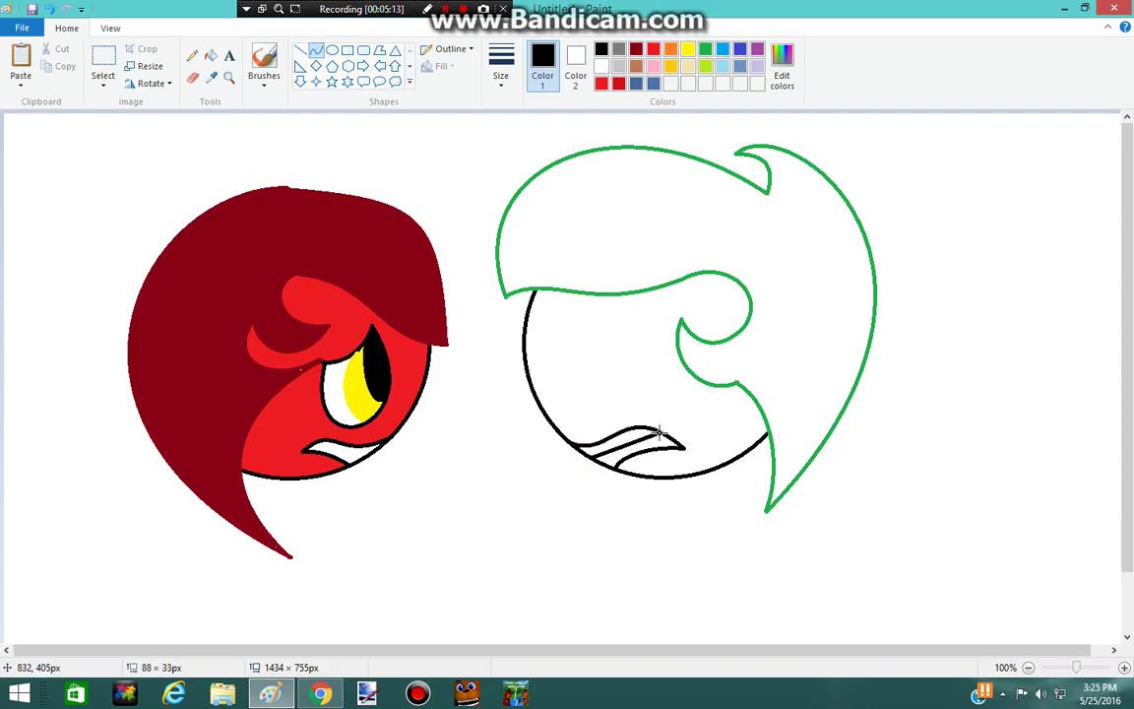
drag(598, 476, 644, 443)
click(645, 442)
click(388, 474)
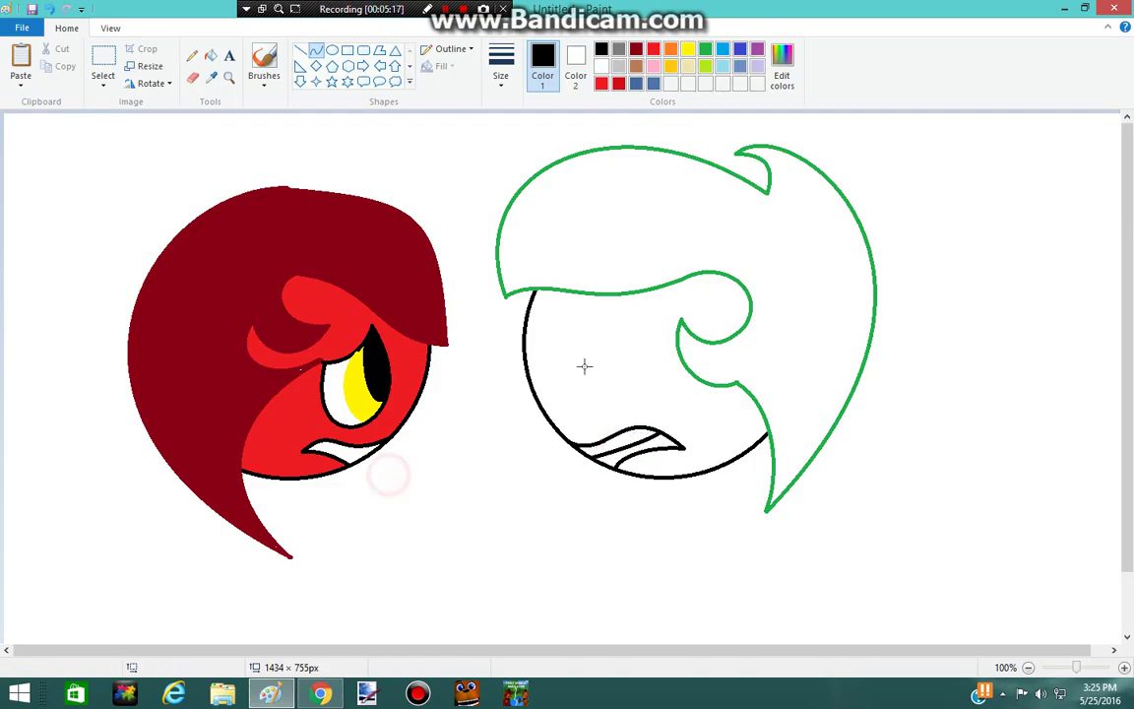
Draw two black curves from the face's outer edge inward as the eye's upper and lower edges, with a wavy brow above.
drag(594, 322, 607, 360)
click(558, 400)
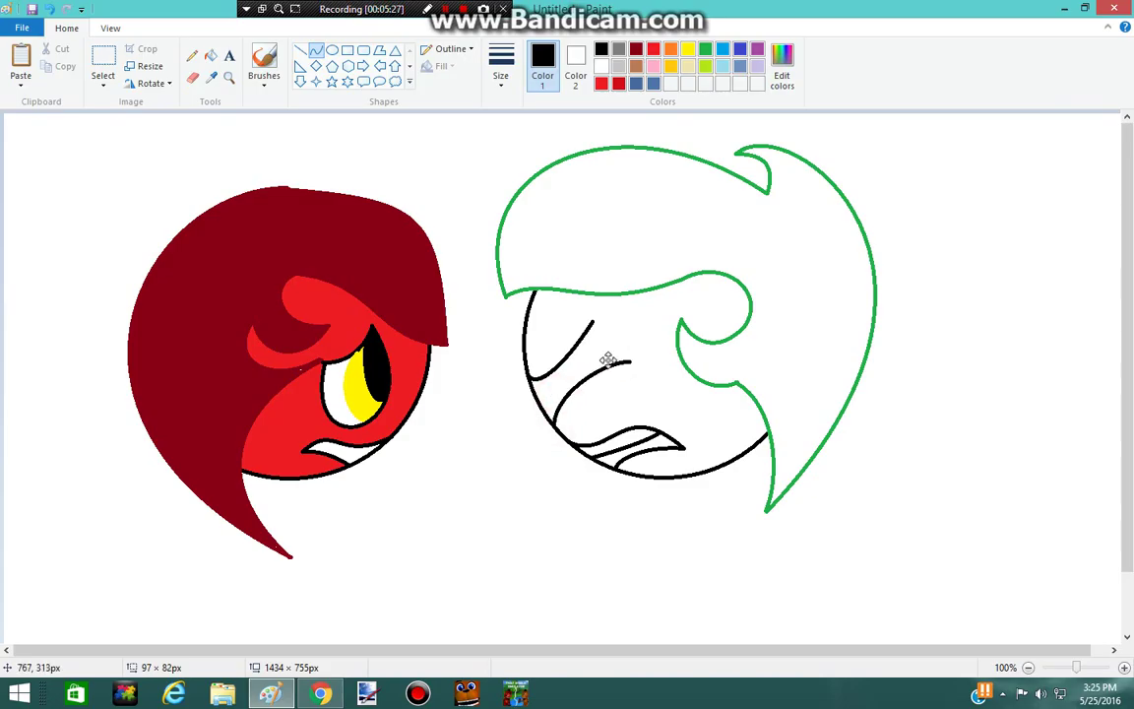
click(433, 440)
mouse_move(571, 309)
mouse_down()
mouse_move(527, 348)
mouse_move(540, 322)
mouse_move(539, 355)
mouse_move(554, 355)
mouse_up()
click(461, 477)
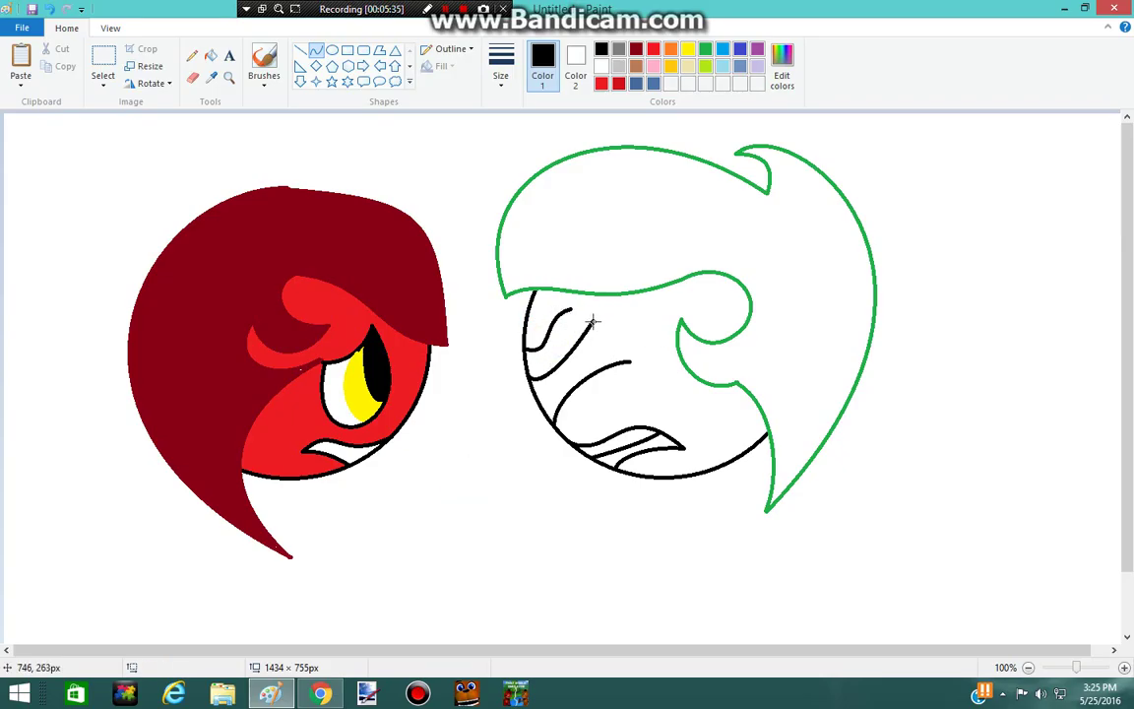
Close the eye's inner end with a rounded black curve joining its upper and lower edges.
drag(593, 320, 627, 358)
click(628, 322)
click(635, 332)
click(419, 454)
Draw a black curve across the eye as the pupil's edge and select greyish blue as the drawing colour.
mouse_move(574, 347)
mouse_down()
mouse_move(562, 395)
mouse_move(577, 385)
mouse_up()
click(588, 363)
click(579, 378)
click(535, 499)
click(652, 83)
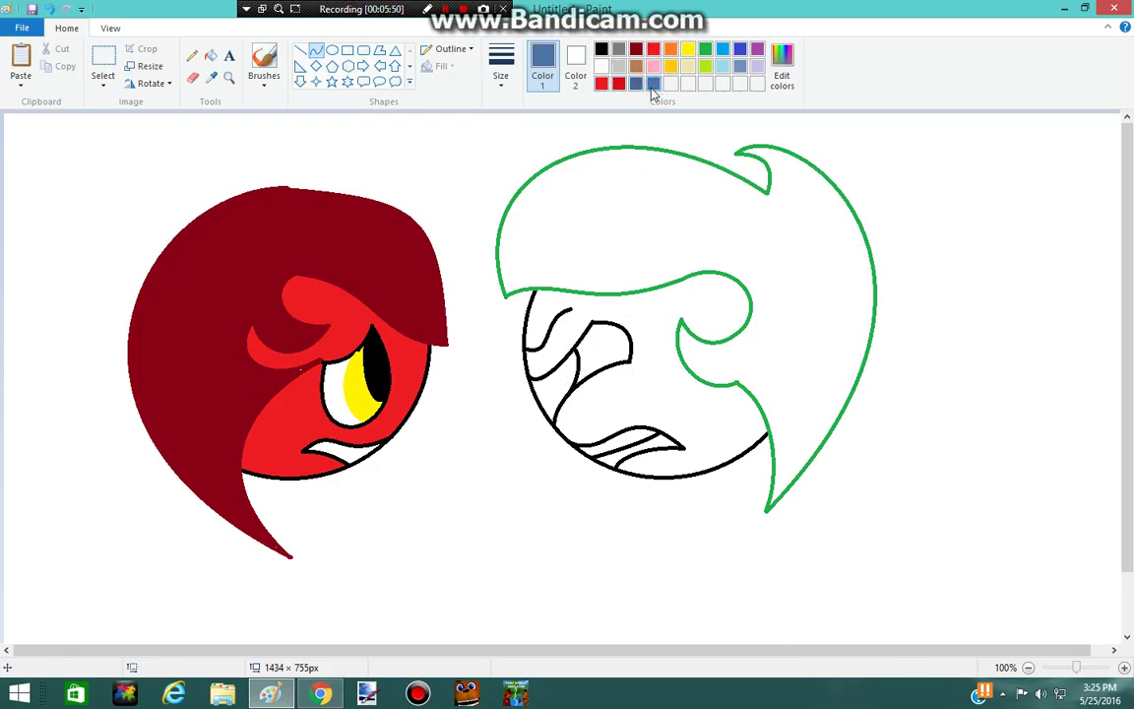
Switch to Chrome, replay the video "Notice Me Senpai!! Animation" and return to Paint.
click(319, 693)
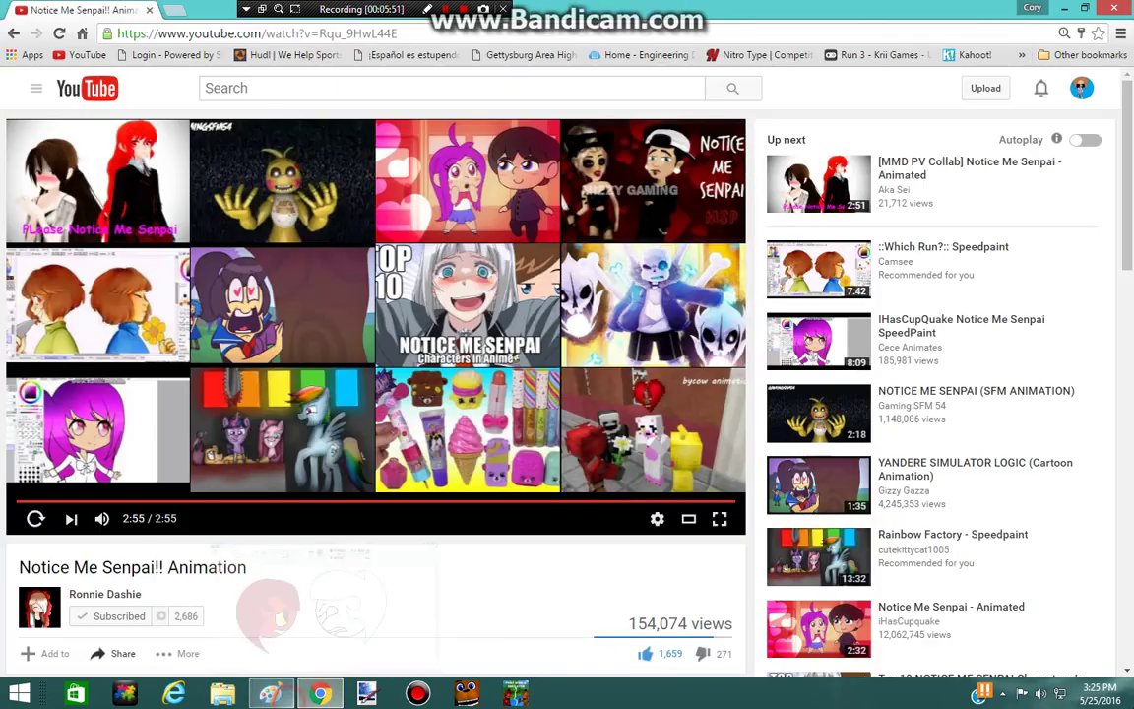
click(36, 518)
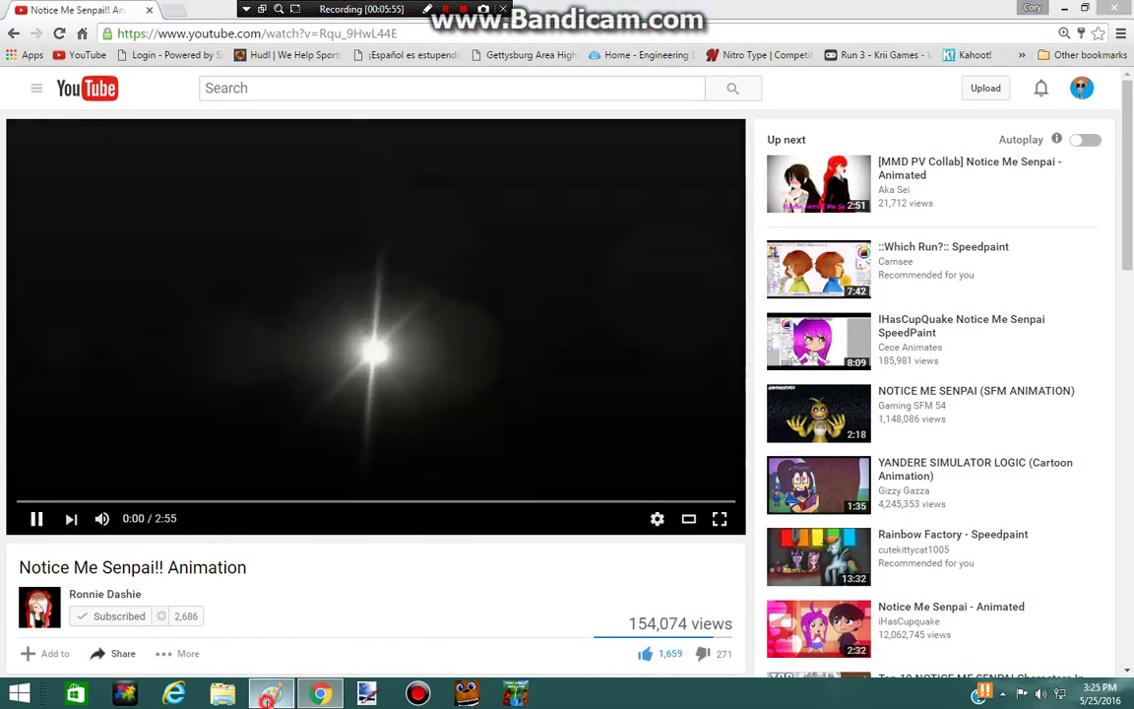
click(270, 694)
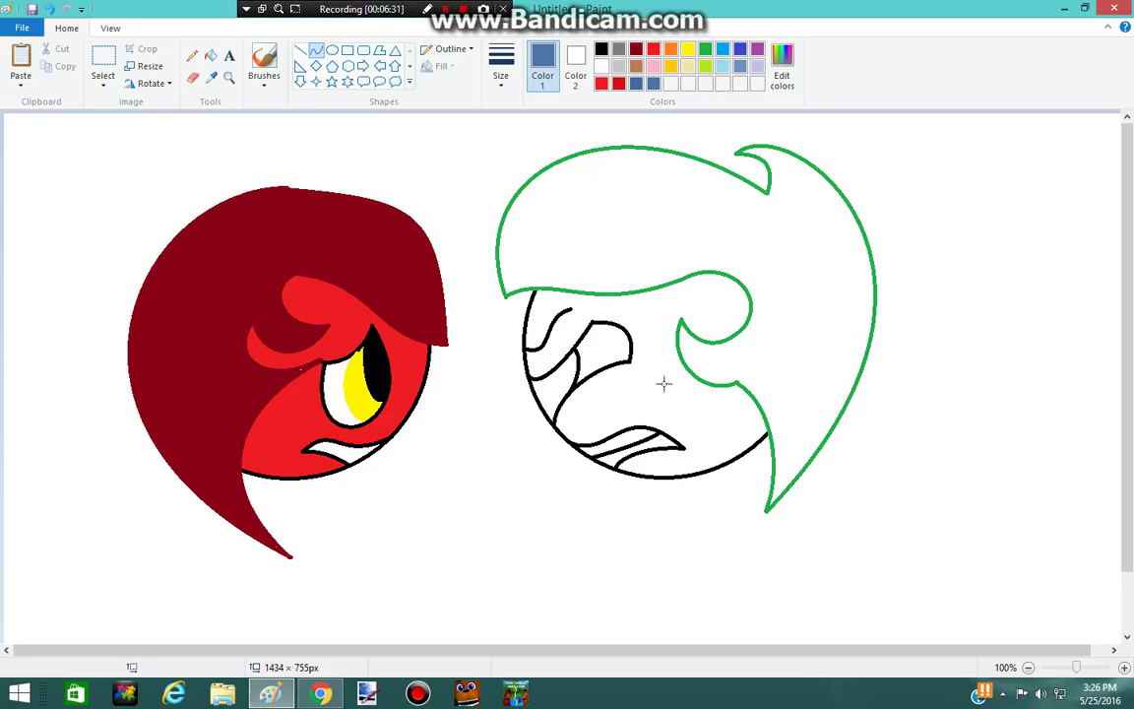
Draw a greyish-blue curve beside the pupil as the iris edge, filling the iris with the same blue and the pupil with black.
drag(584, 334, 598, 371)
click(600, 340)
click(604, 357)
click(370, 434)
click(210, 56)
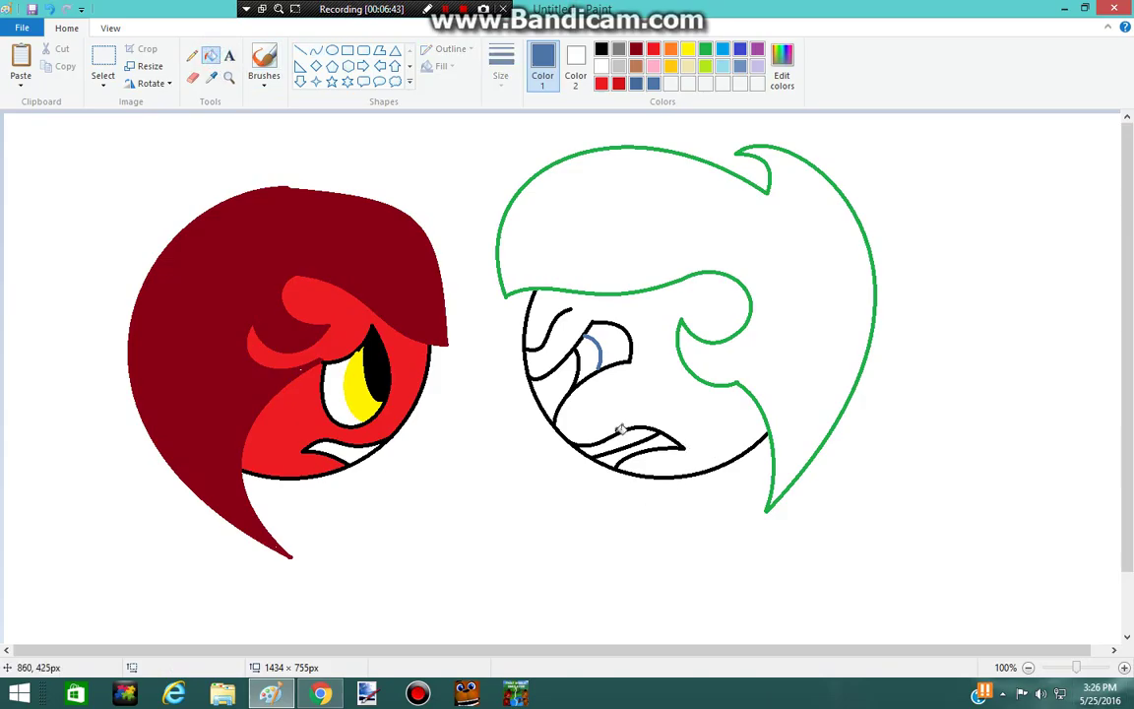
click(585, 352)
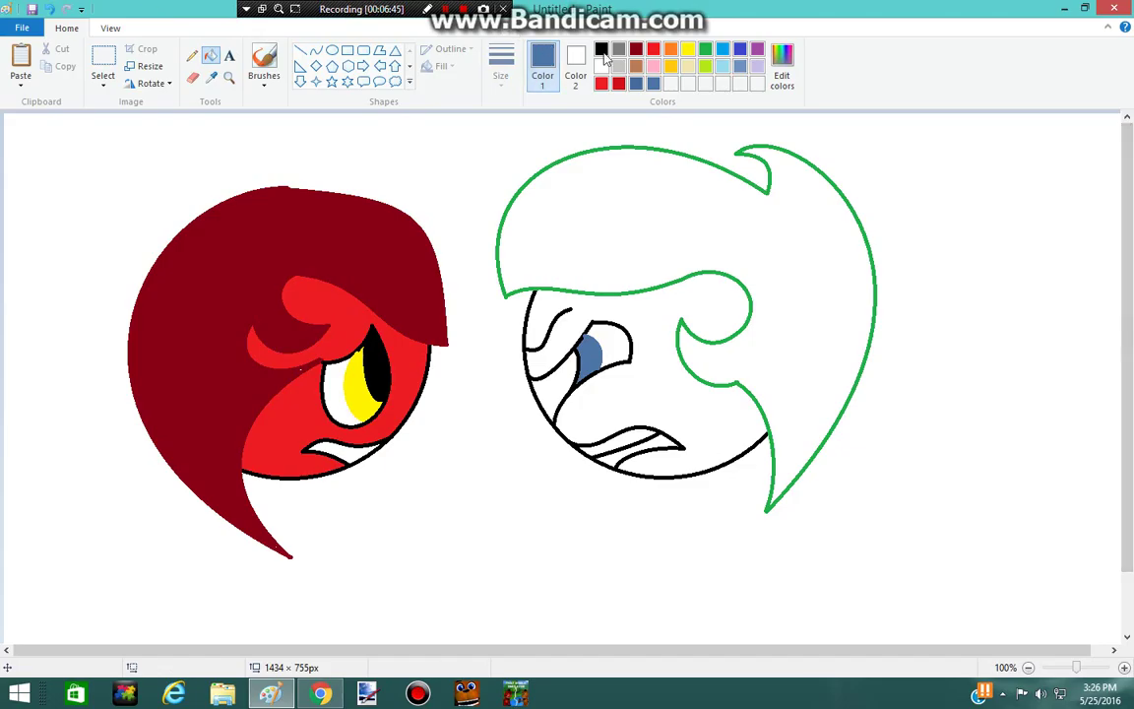
click(601, 49)
click(551, 382)
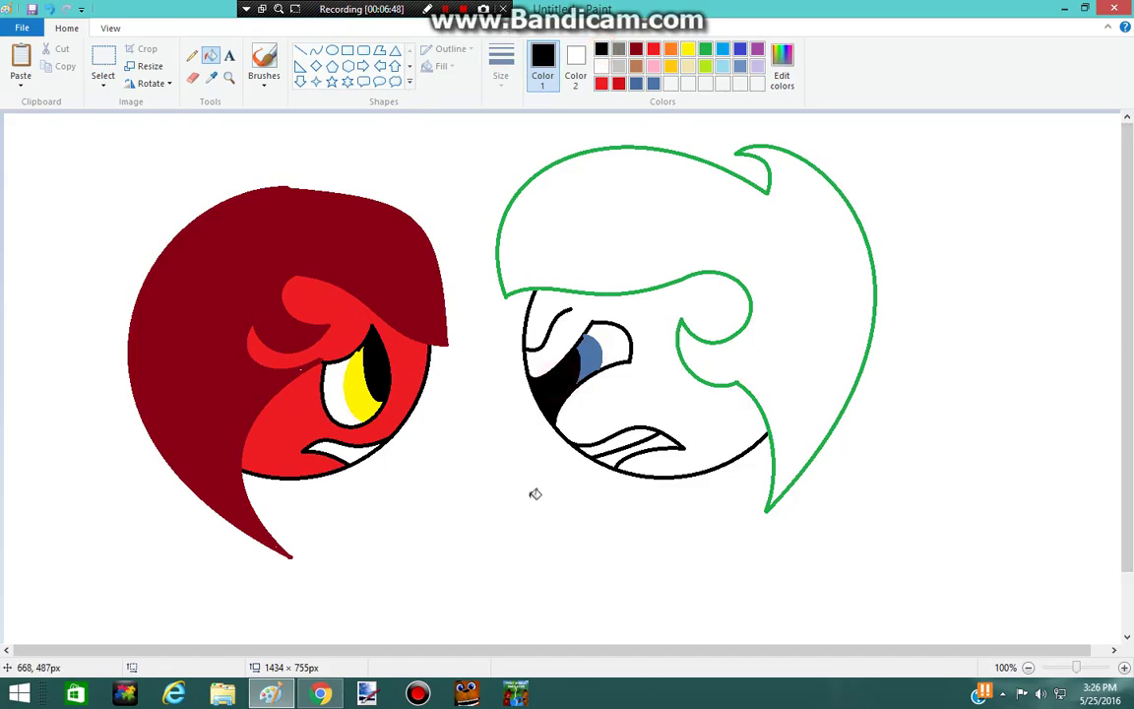
Check the playing video in Chrome and switch back to the Paint drawing.
click(270, 692)
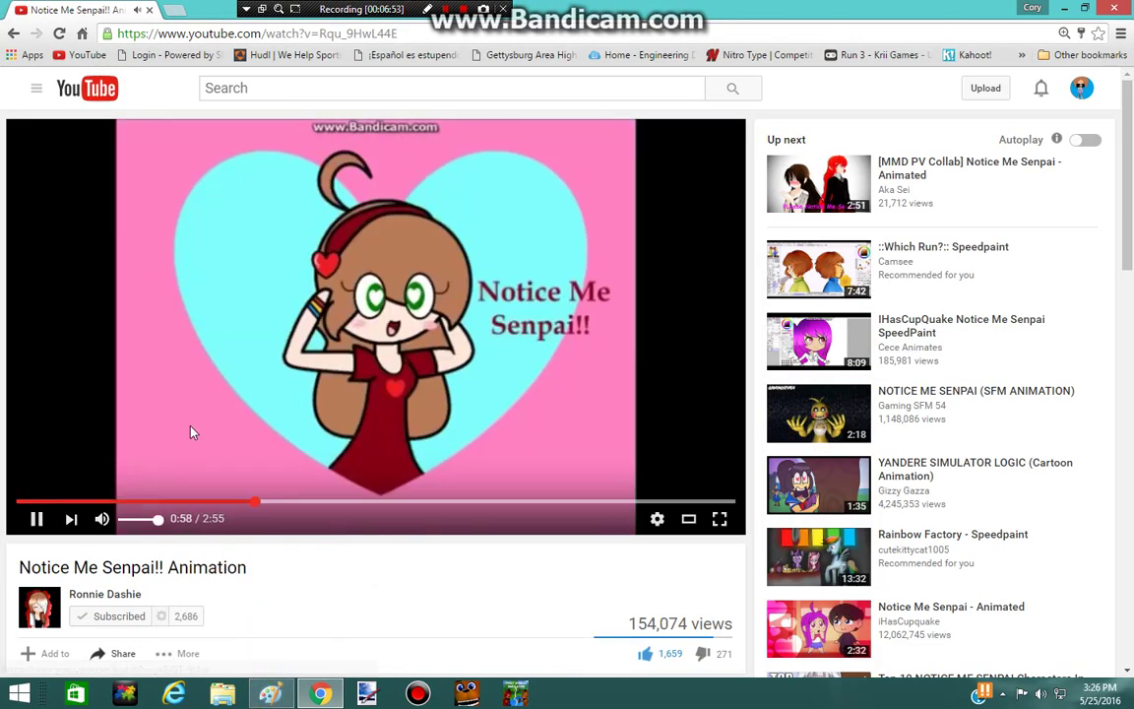
click(275, 695)
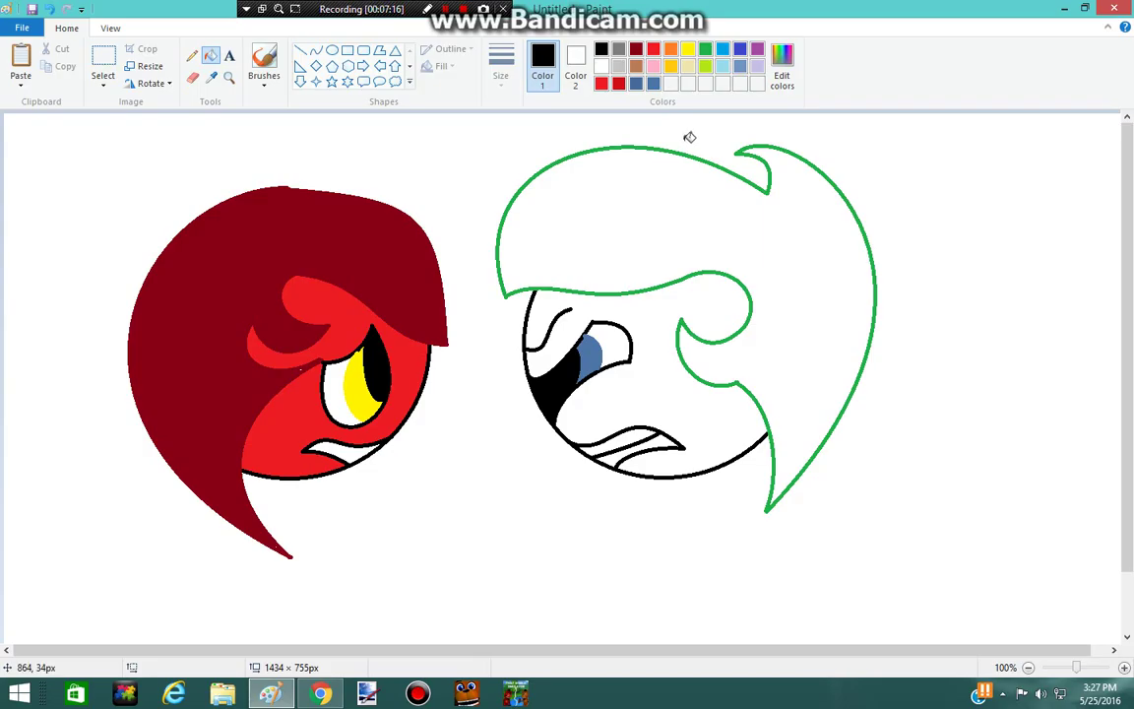
Define a darker brown custom colour with red 164, green 102 and blue 68.
click(635, 66)
click(780, 71)
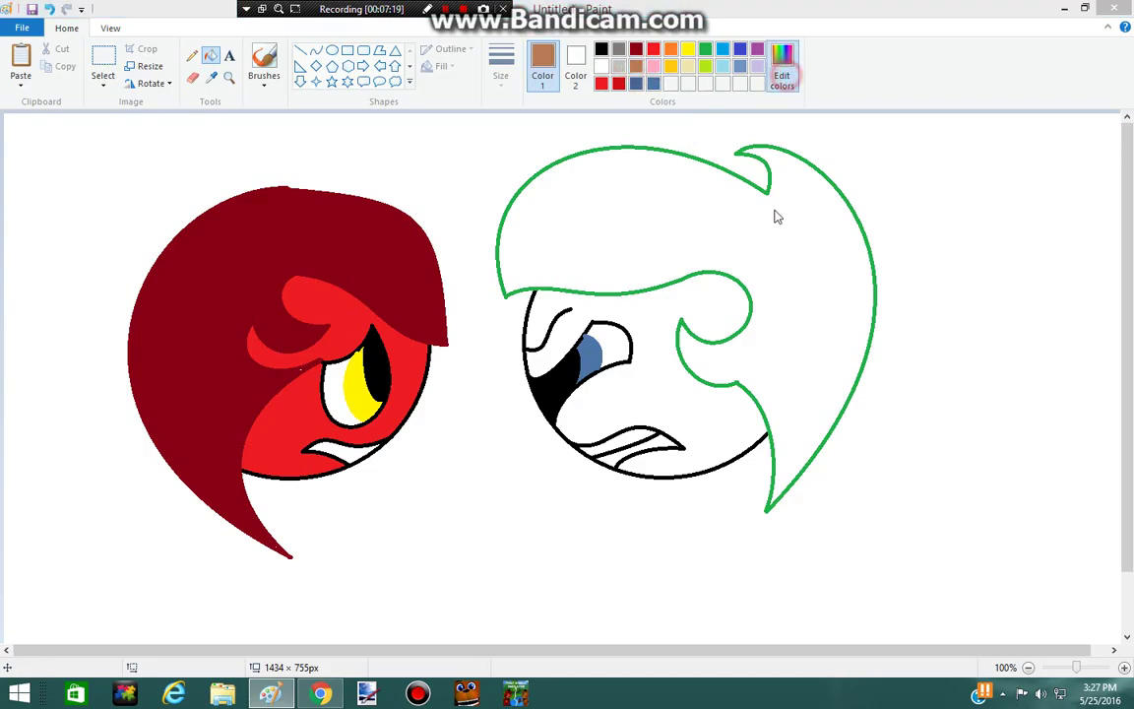
drag(737, 304, 736, 316)
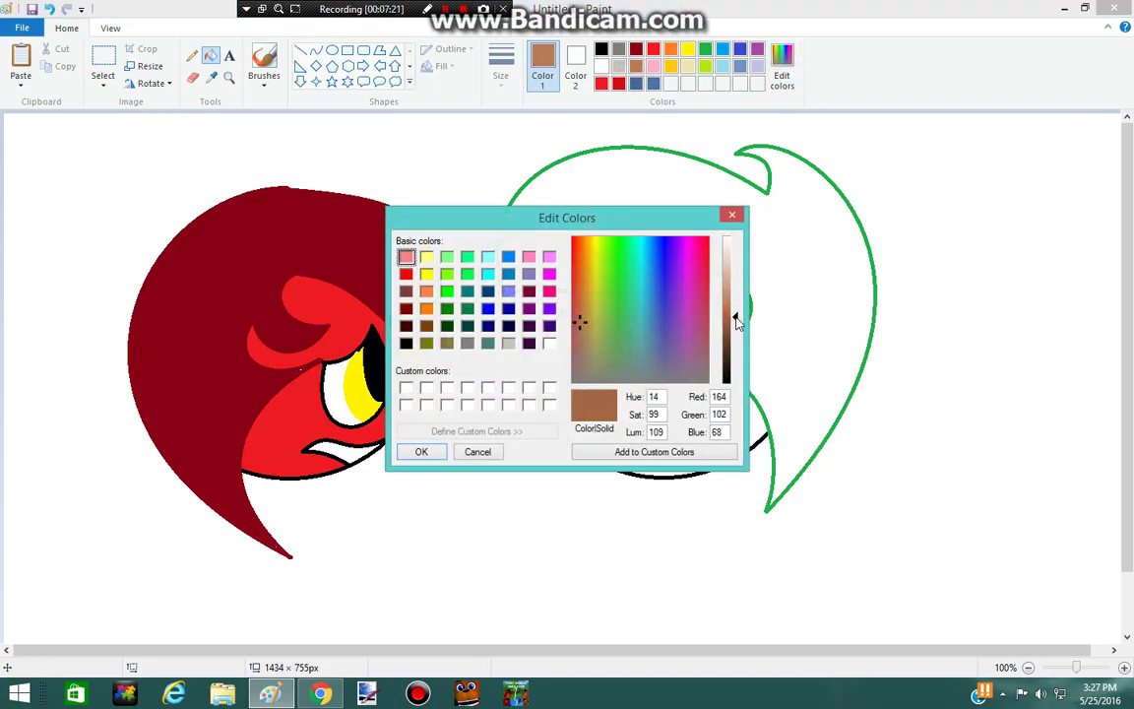
click(419, 451)
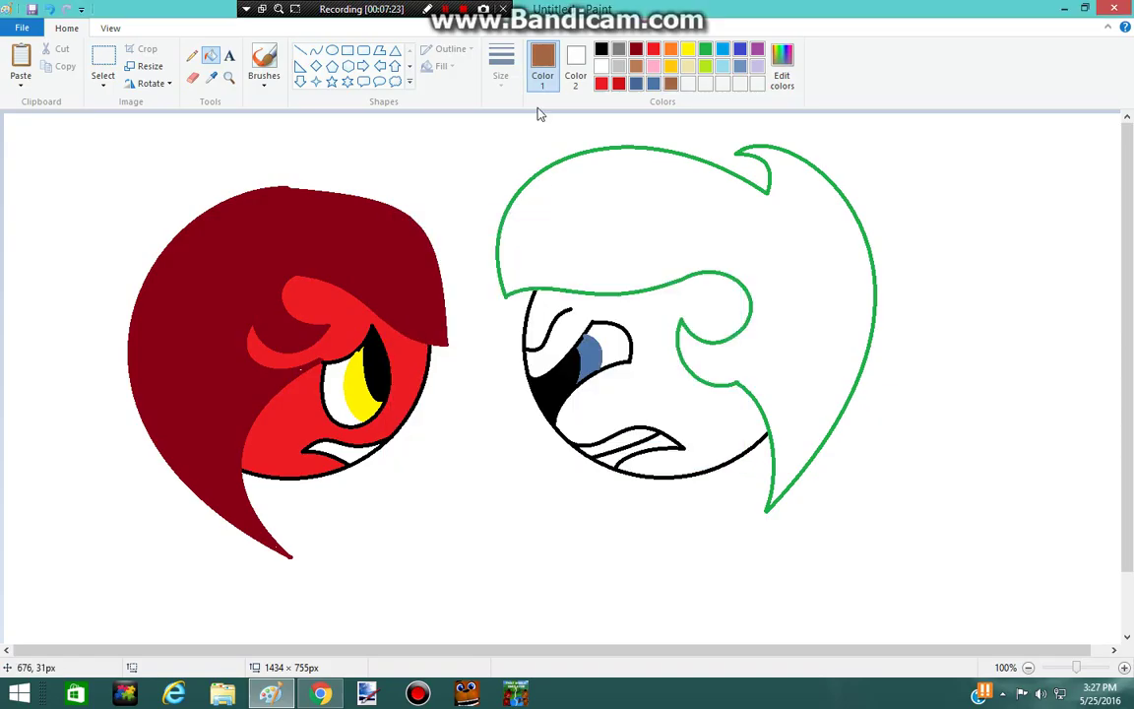
Recolour the green hair outline with the darker custom brown and fill the hair with the lighter palette brown.
click(679, 154)
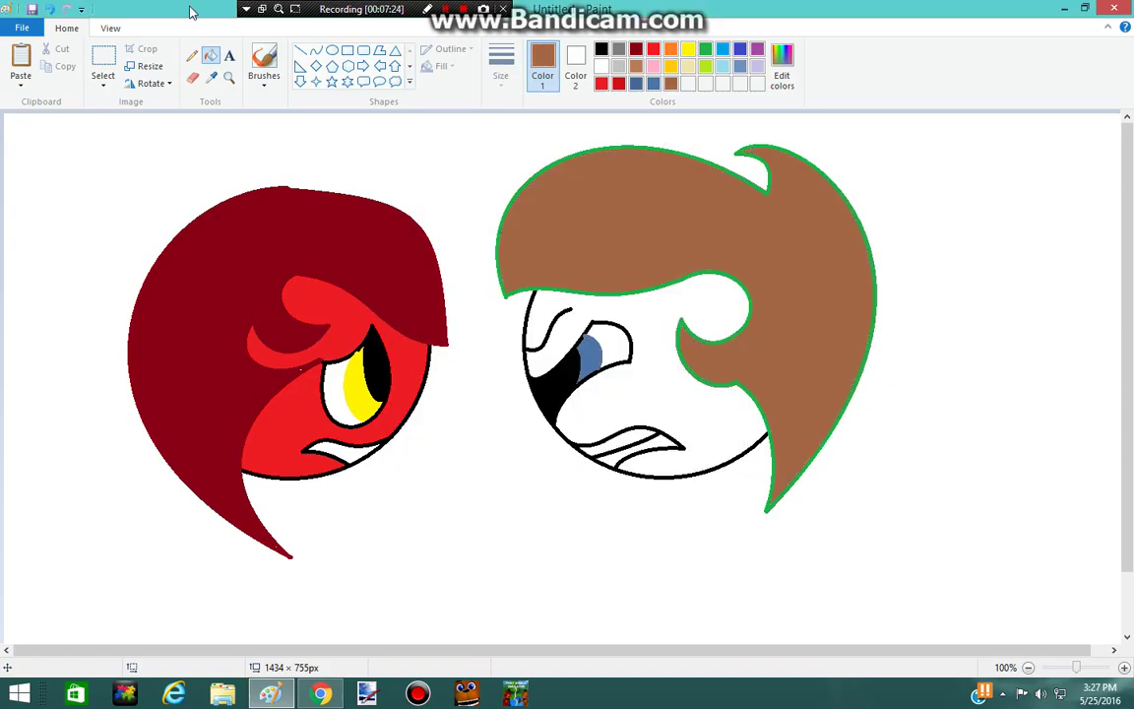
click(50, 8)
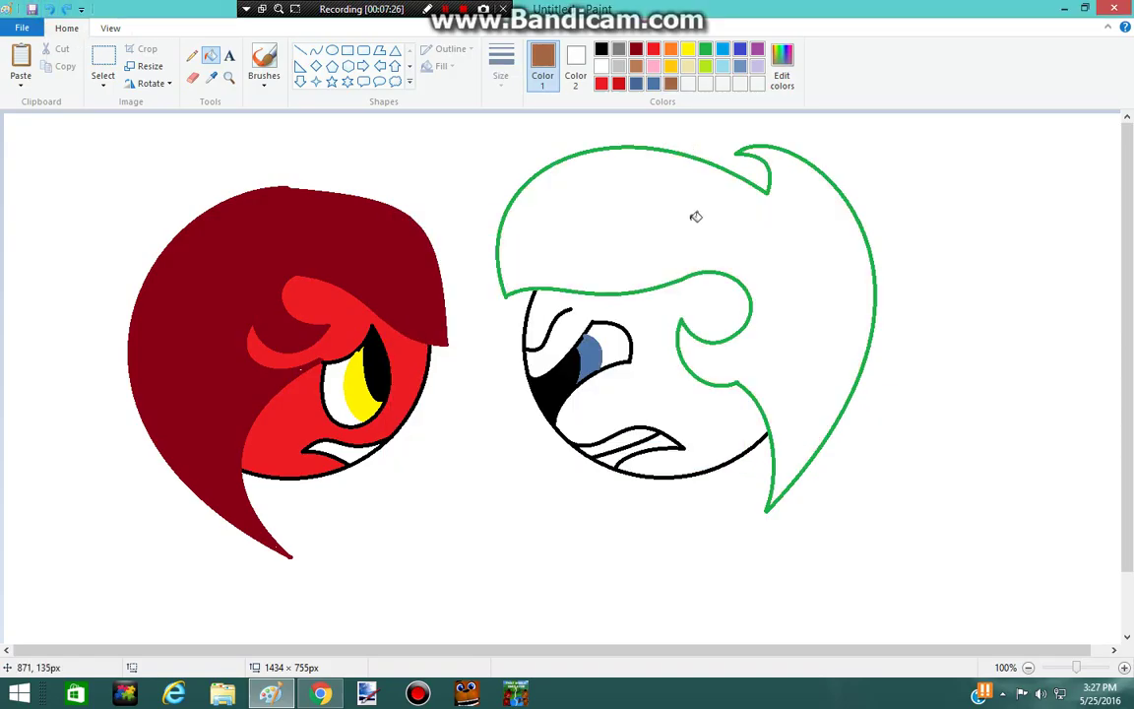
click(650, 146)
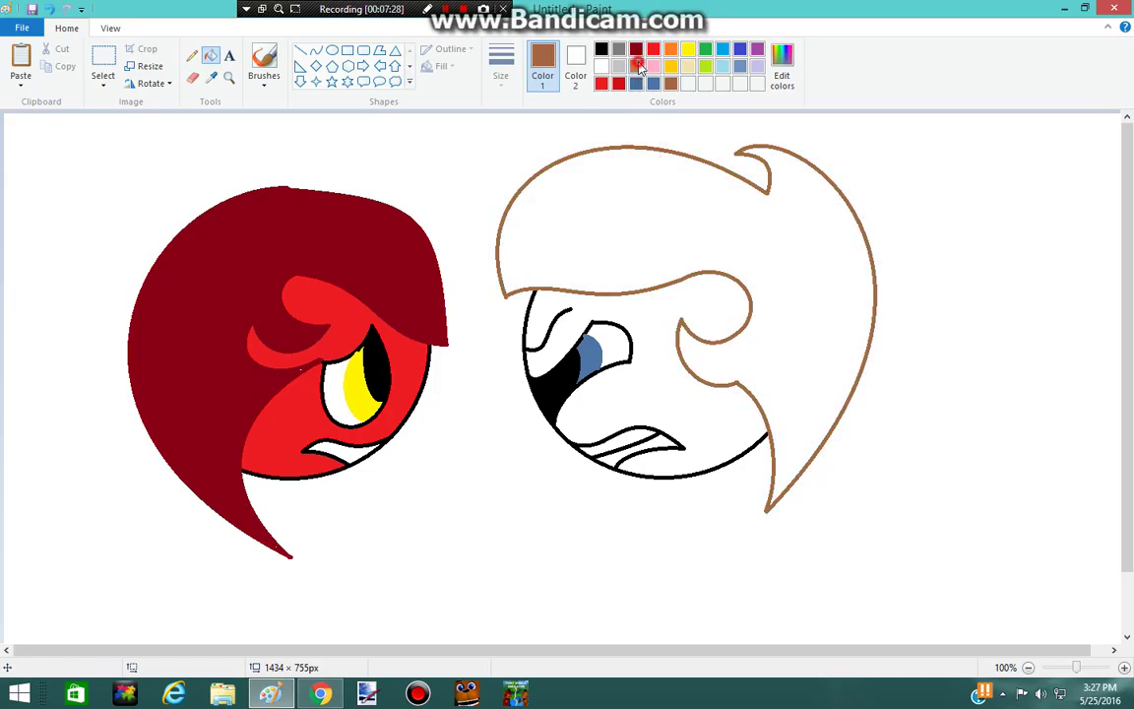
click(634, 204)
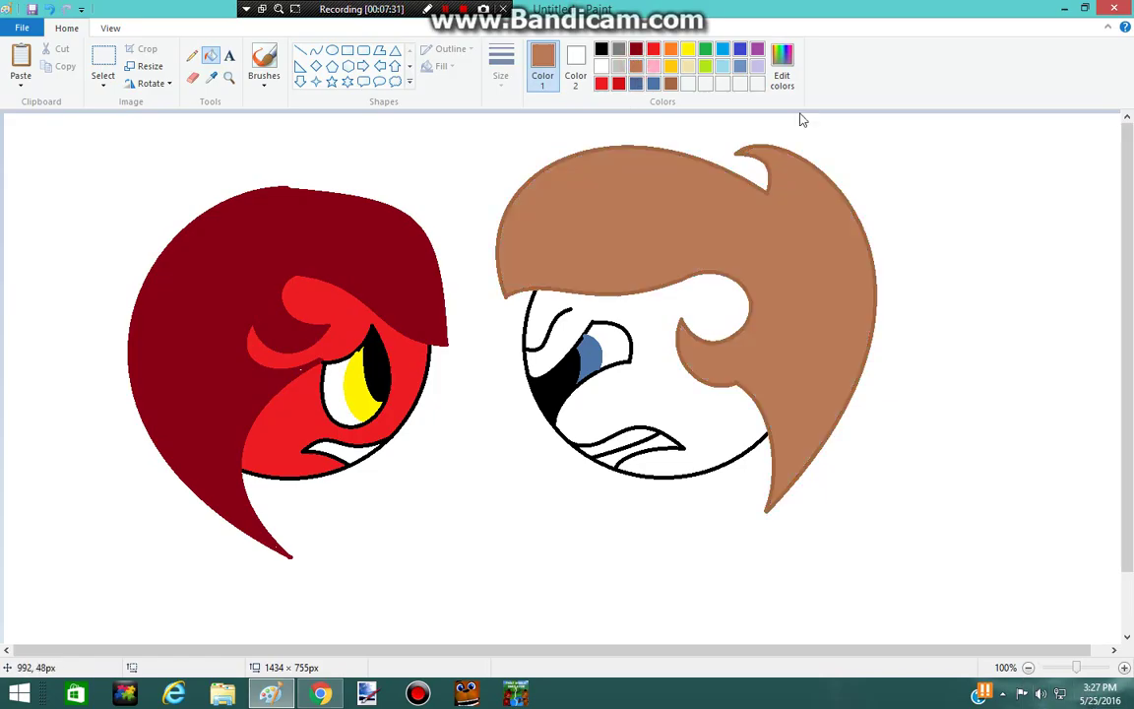
Define a custom tan with red 227, green 209 and blue 121, and fill the brown-haired head's face with it.
click(689, 66)
click(779, 79)
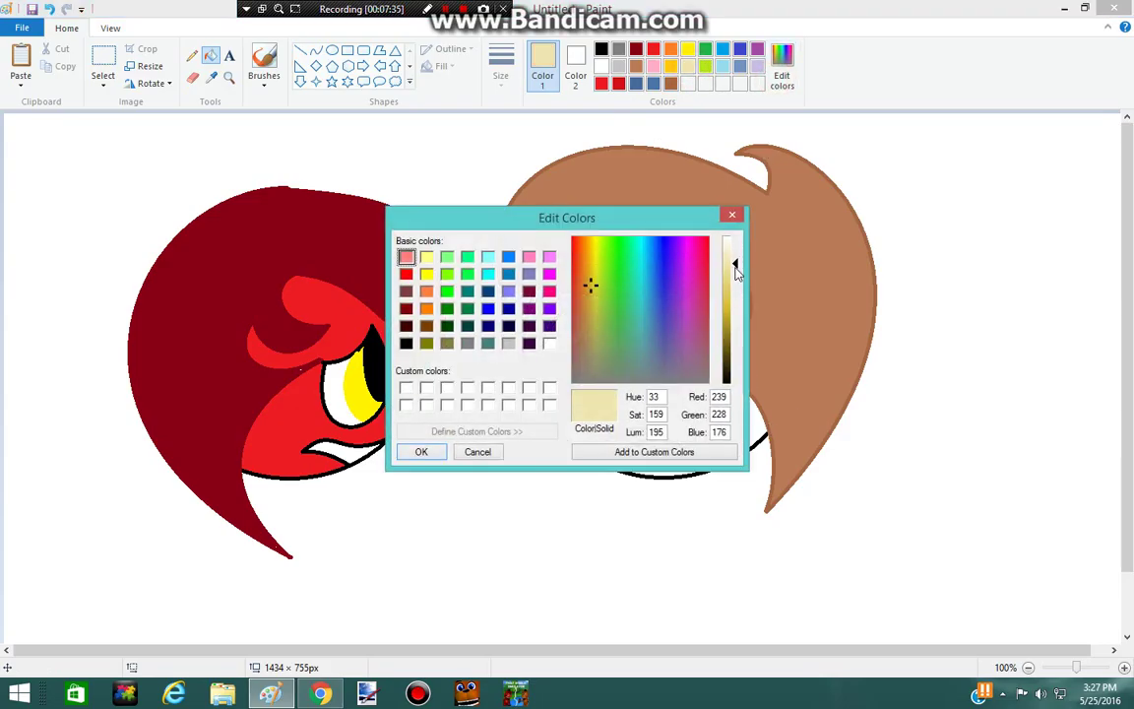
drag(735, 271, 738, 287)
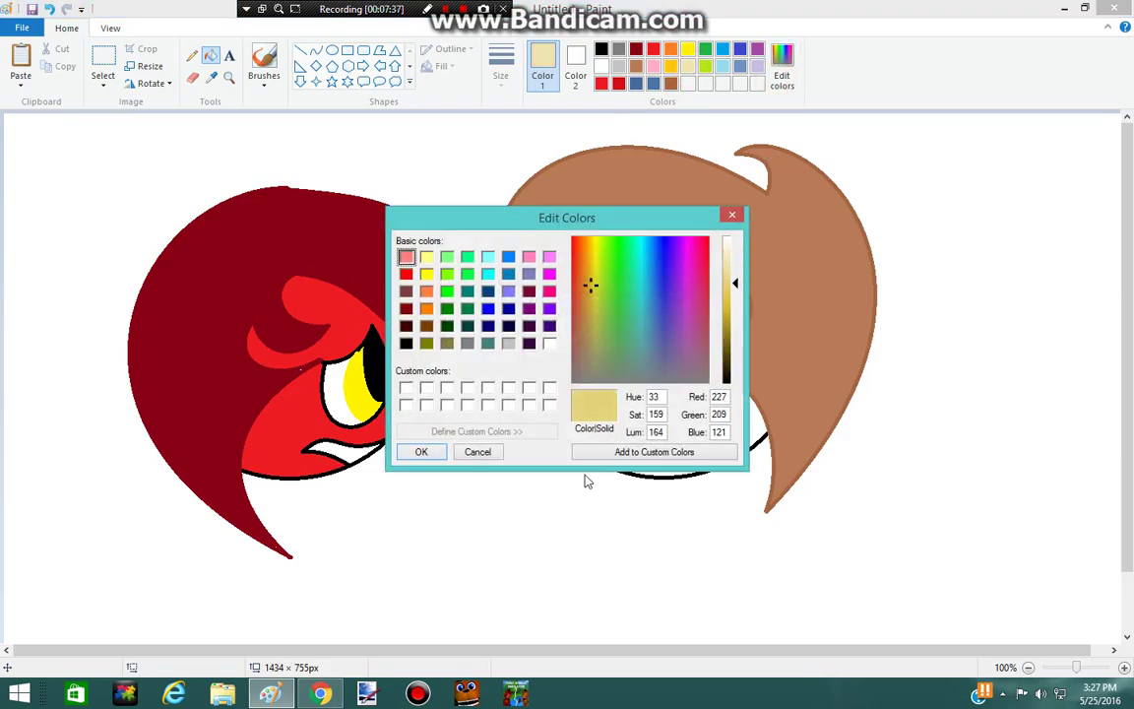
click(431, 451)
click(647, 397)
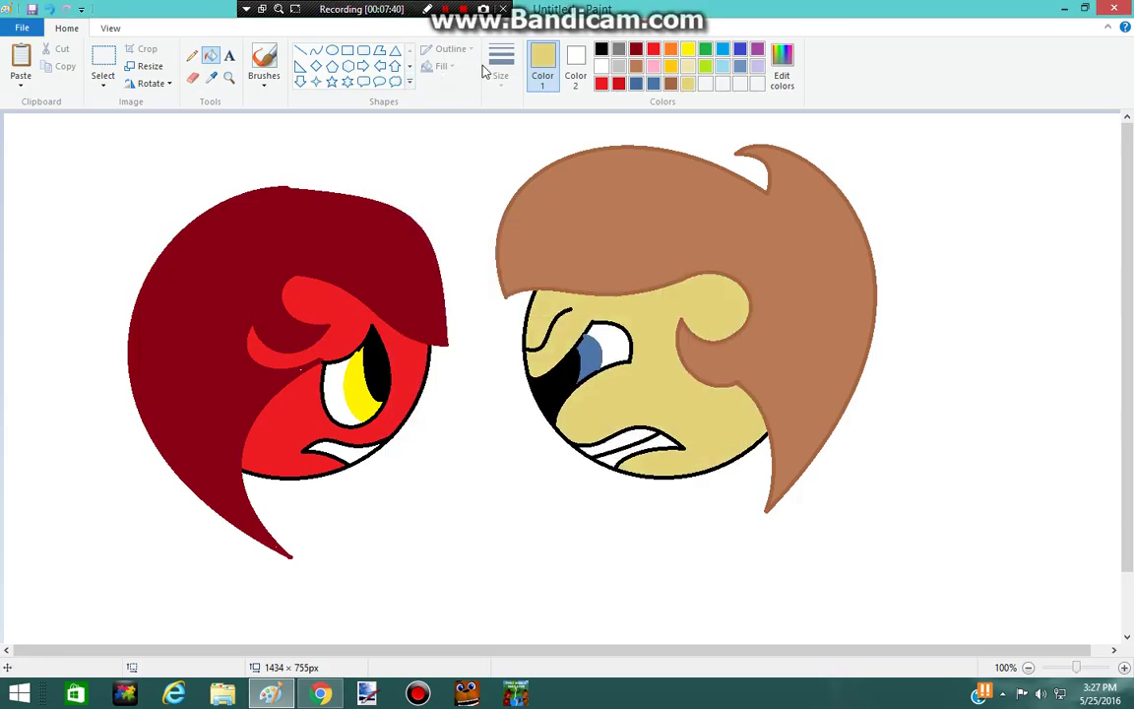
Draw the upper and lower red curves of an anger mark on the brown hair, the upper about 143 × 32 px.
click(653, 48)
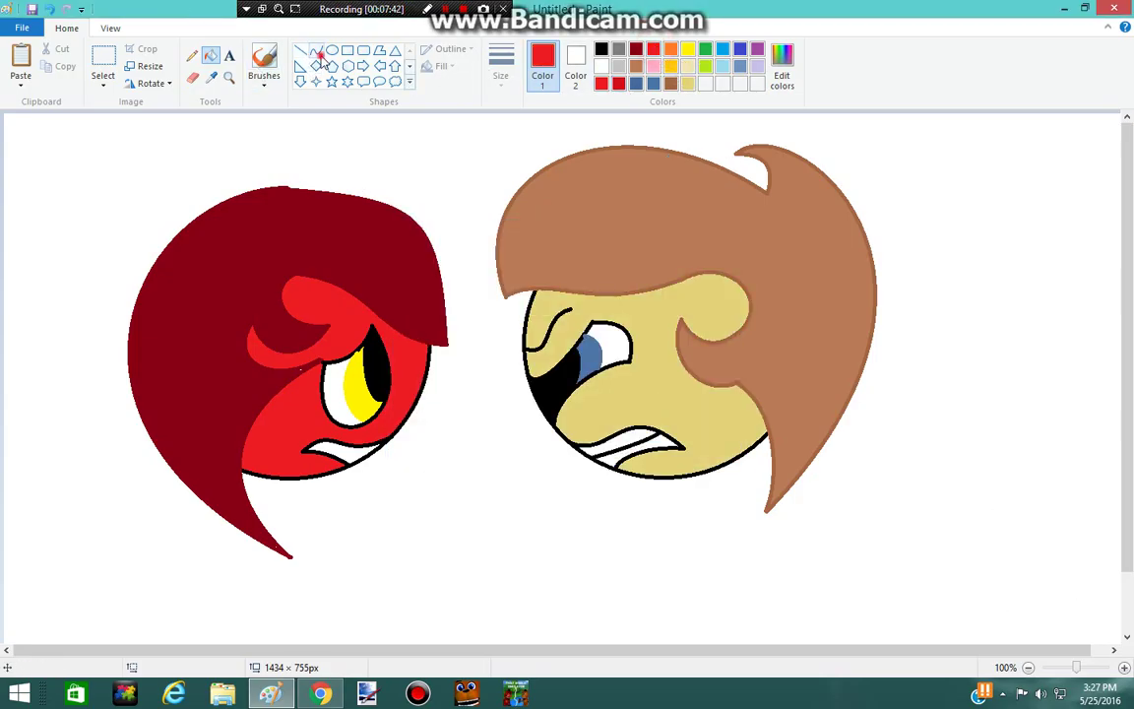
click(315, 50)
drag(712, 210, 825, 210)
drag(749, 225, 787, 233)
click(788, 233)
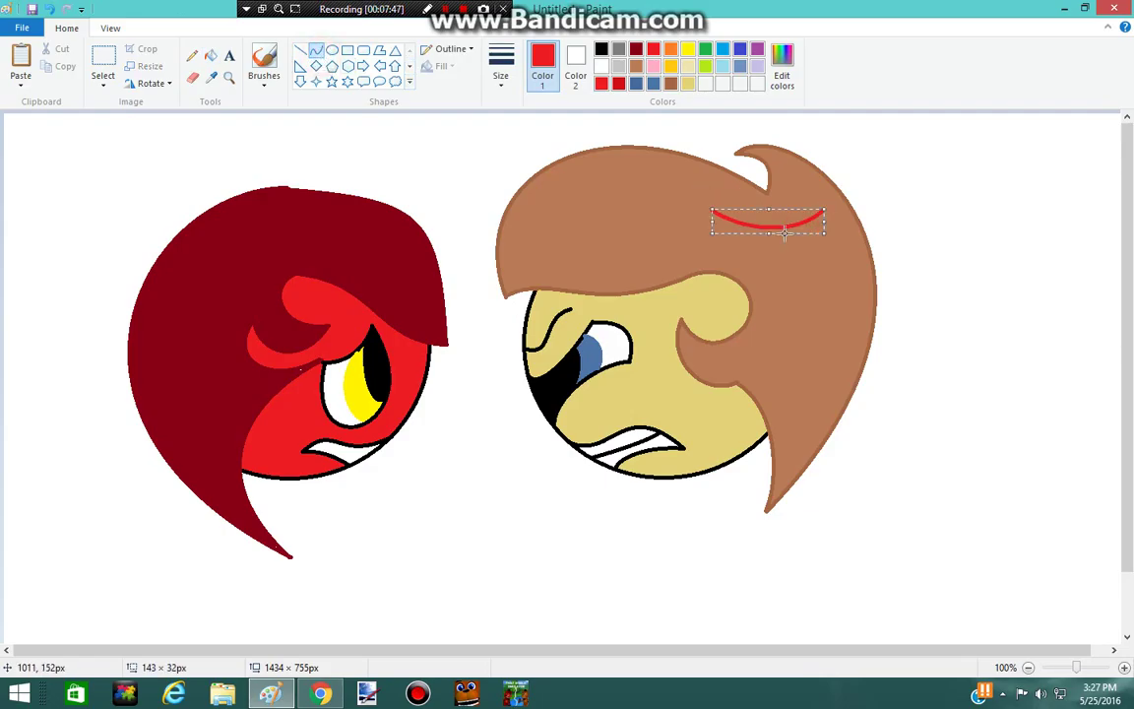
drag(744, 335, 858, 316)
drag(792, 330, 777, 298)
click(778, 298)
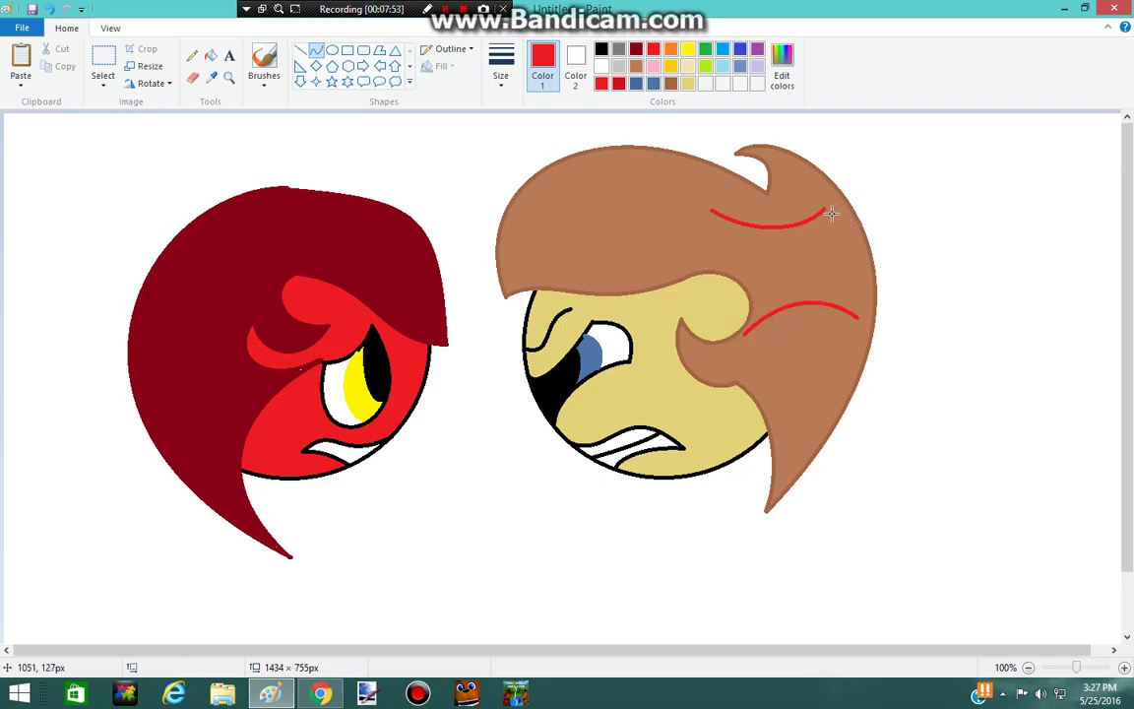
Complete the anger mark with two inward-bending red curves along its outer and inner sides.
drag(831, 212, 863, 293)
drag(847, 254, 832, 268)
click(833, 269)
drag(703, 228, 731, 330)
mouse_move(738, 262)
mouse_down()
mouse_move(750, 258)
mouse_move(756, 298)
mouse_up()
click(557, 244)
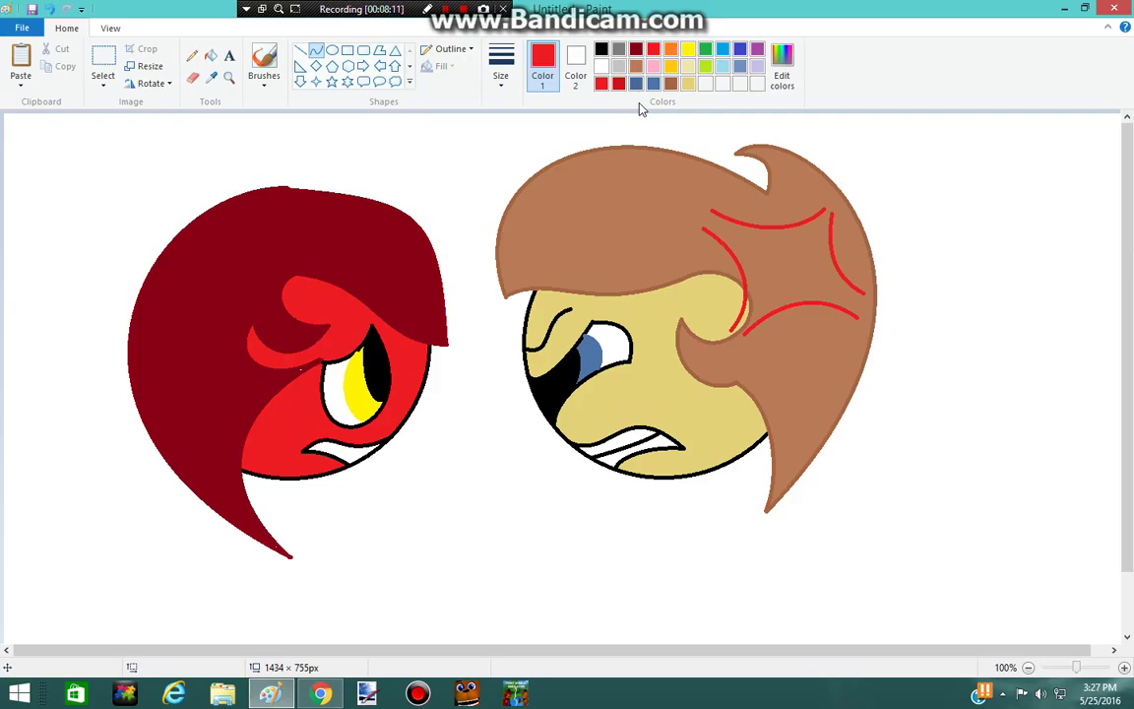
scroll(551, 226, down, 2)
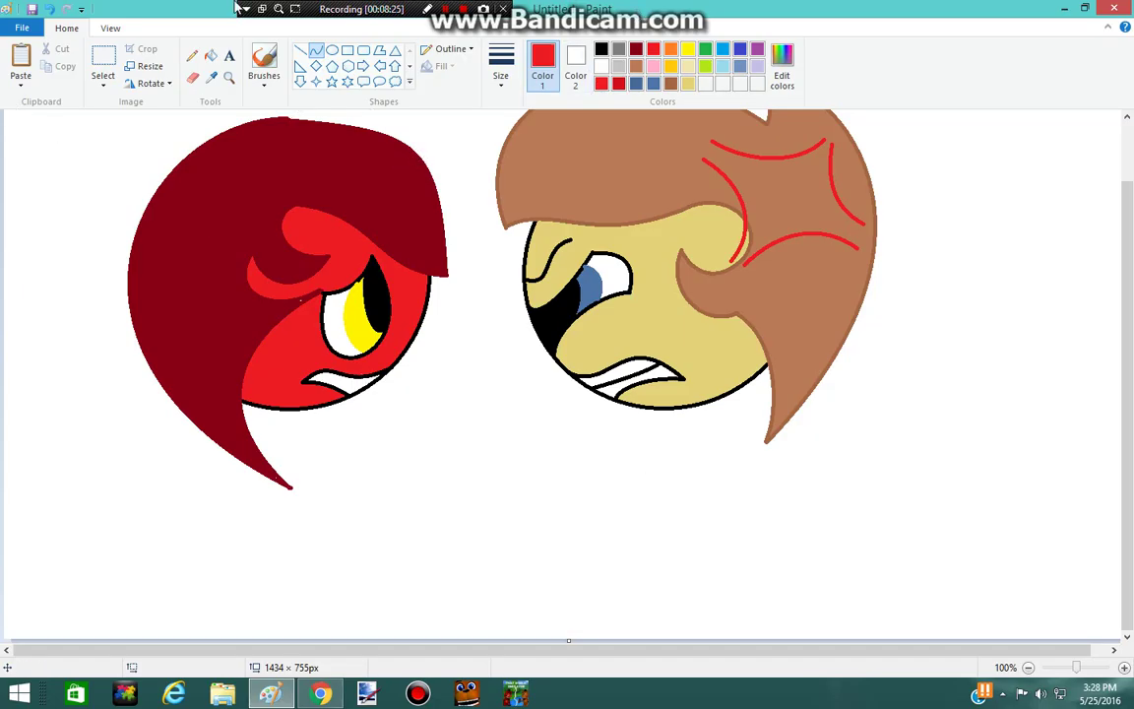
Draw a dark gray curve about 45 px tall below the red face's chin, bowed toward the brown-haired head.
click(602, 50)
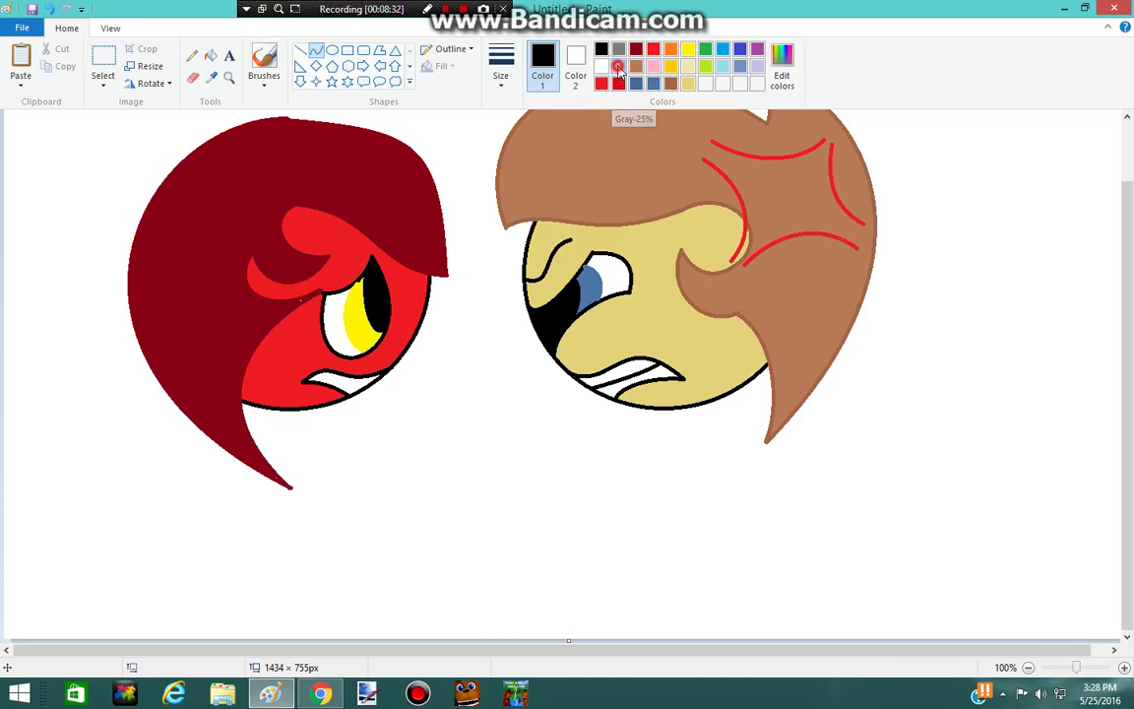
click(618, 66)
click(620, 50)
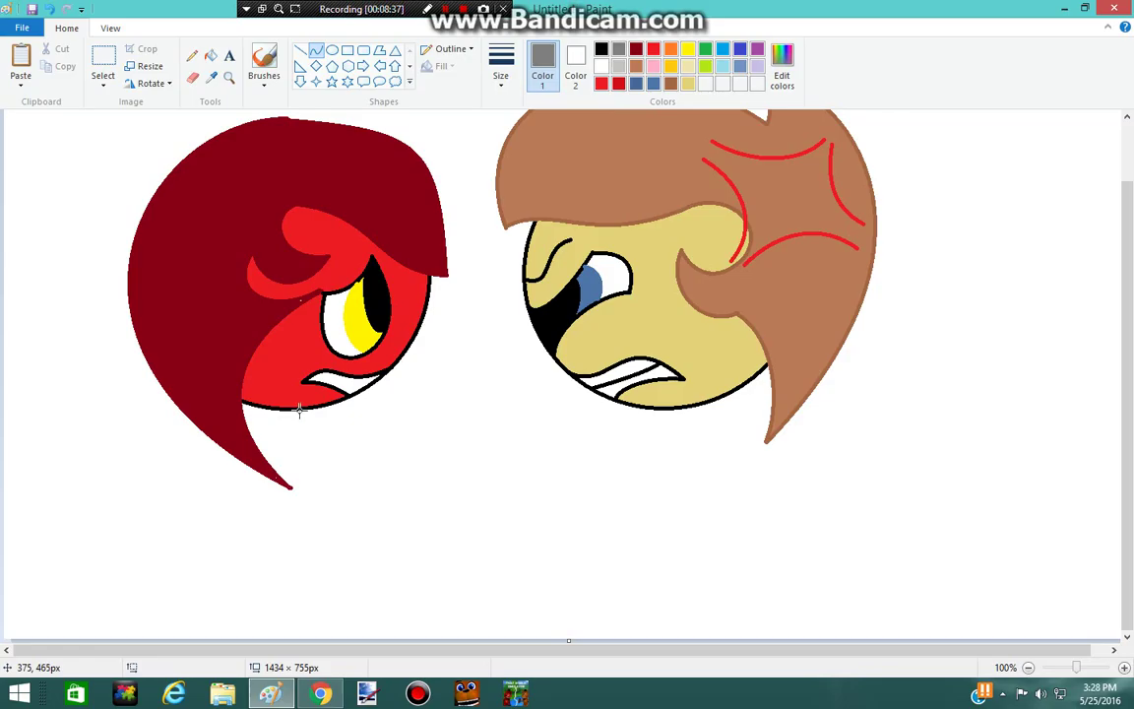
mouse_move(299, 410)
mouse_down()
mouse_move(299, 446)
mouse_move(308, 422)
mouse_up()
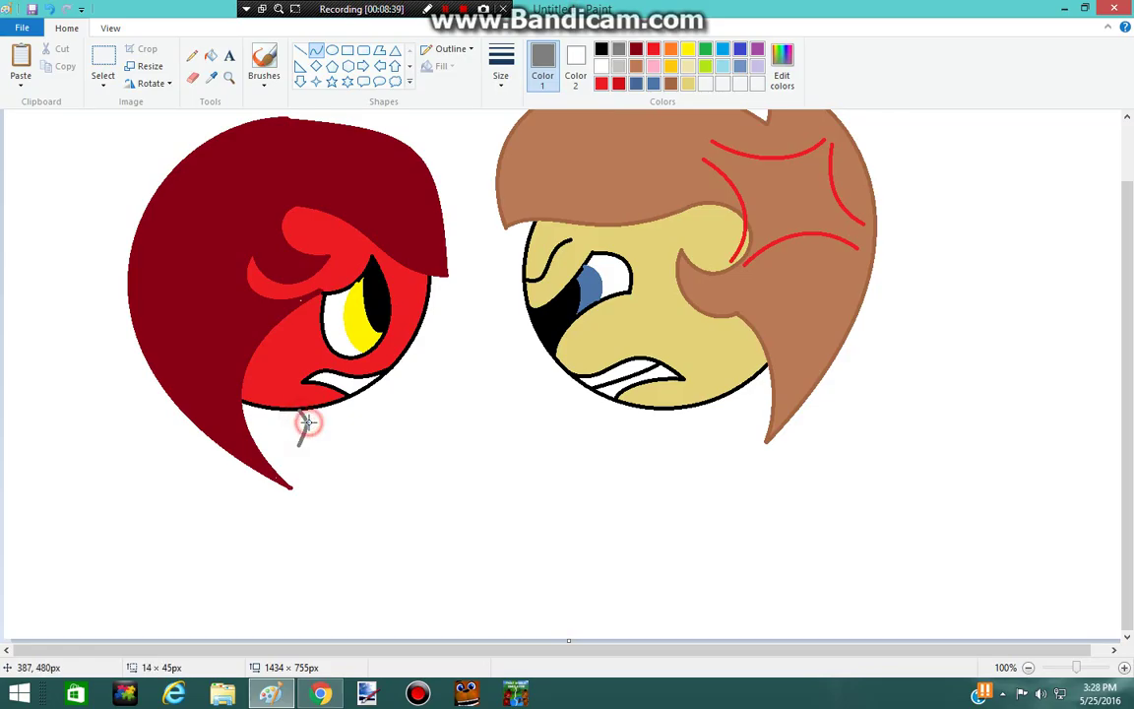
click(309, 434)
drag(412, 472, 417, 466)
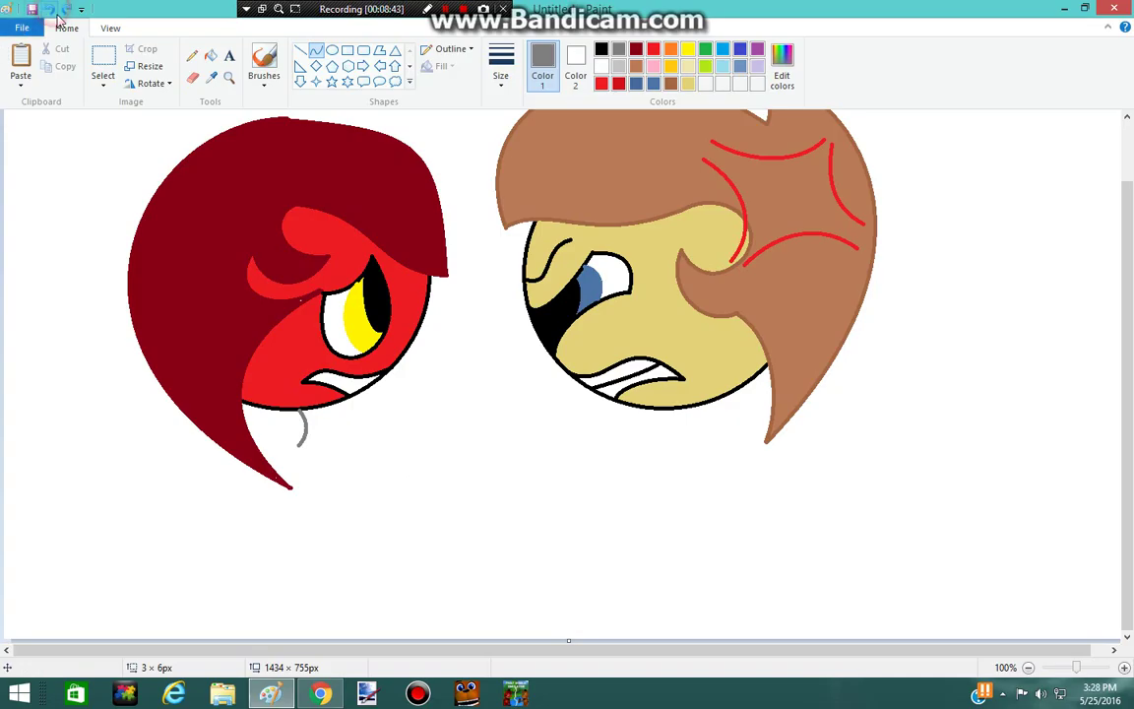
Switch to the YouTube animation in the browser, replay it from 0:16, and return to the drawing in Paint.
mouse_move(253, 671)
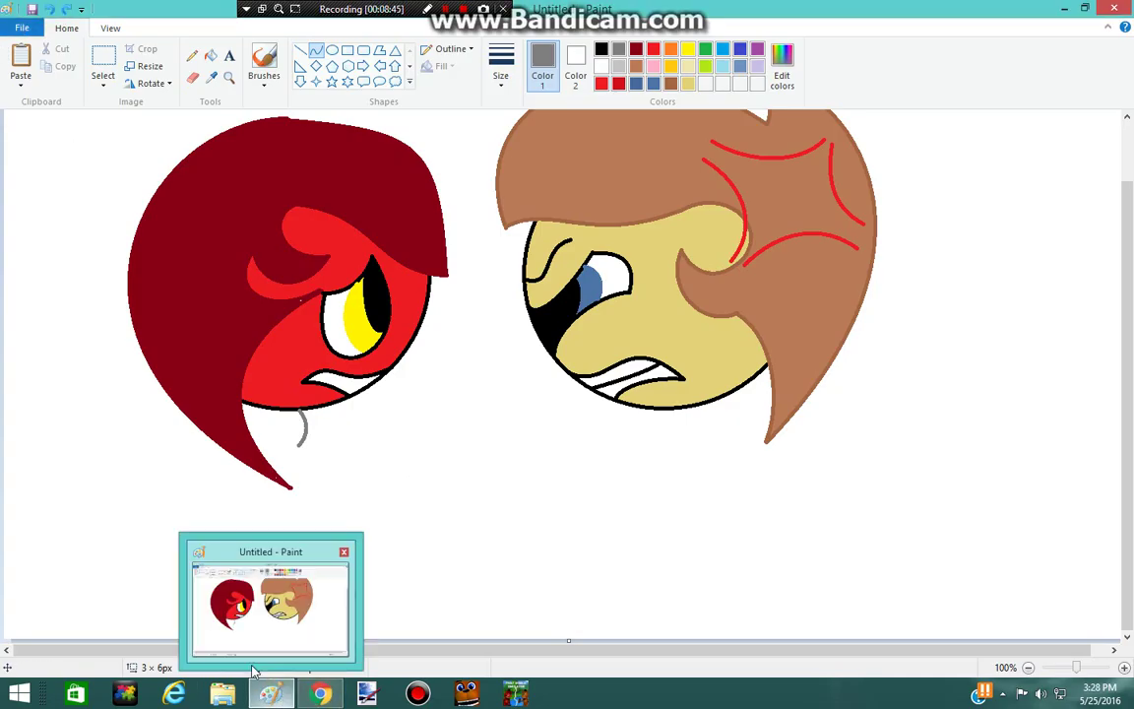
click(267, 694)
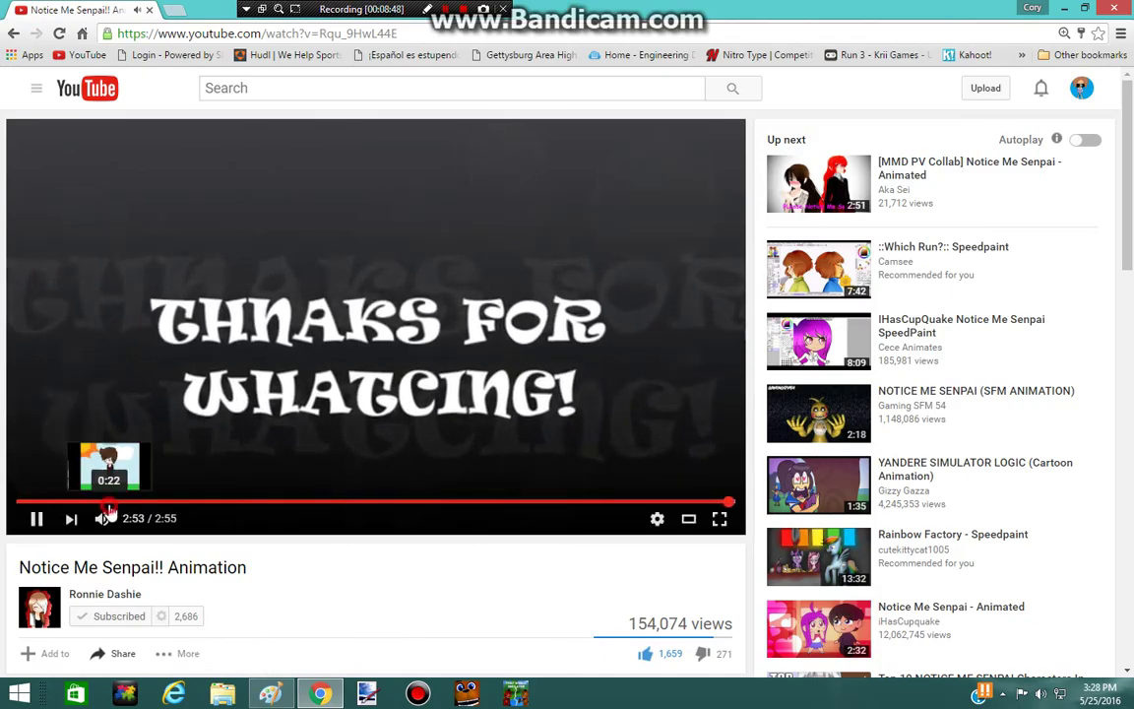
click(107, 503)
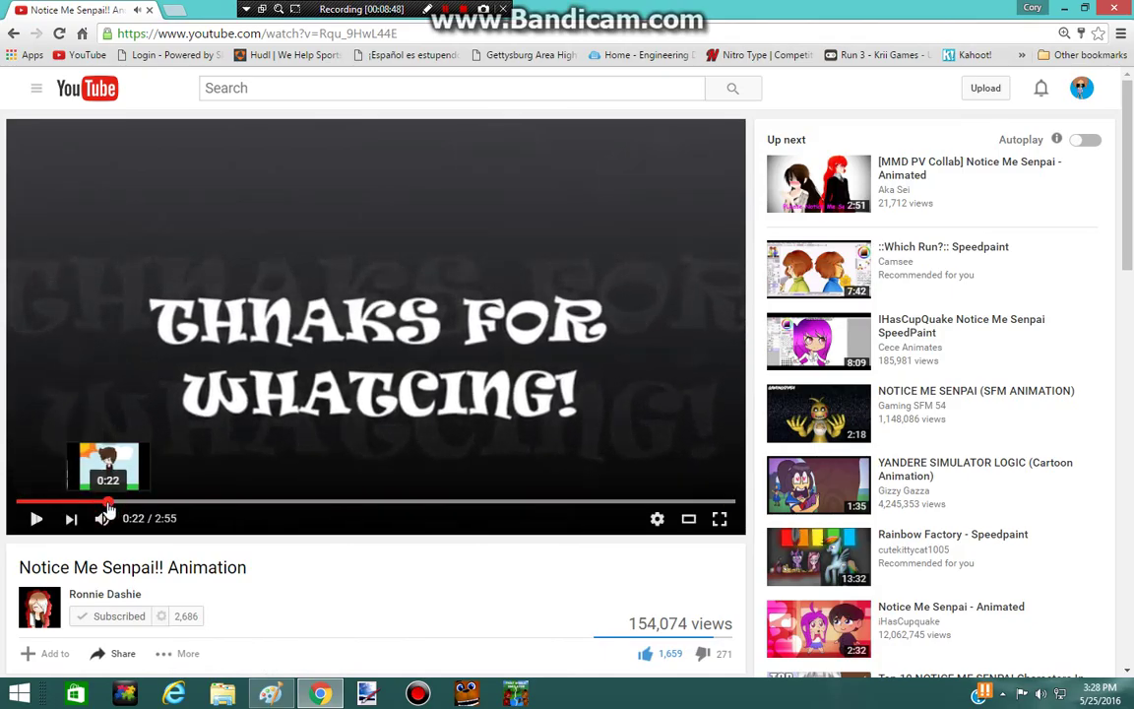
click(82, 503)
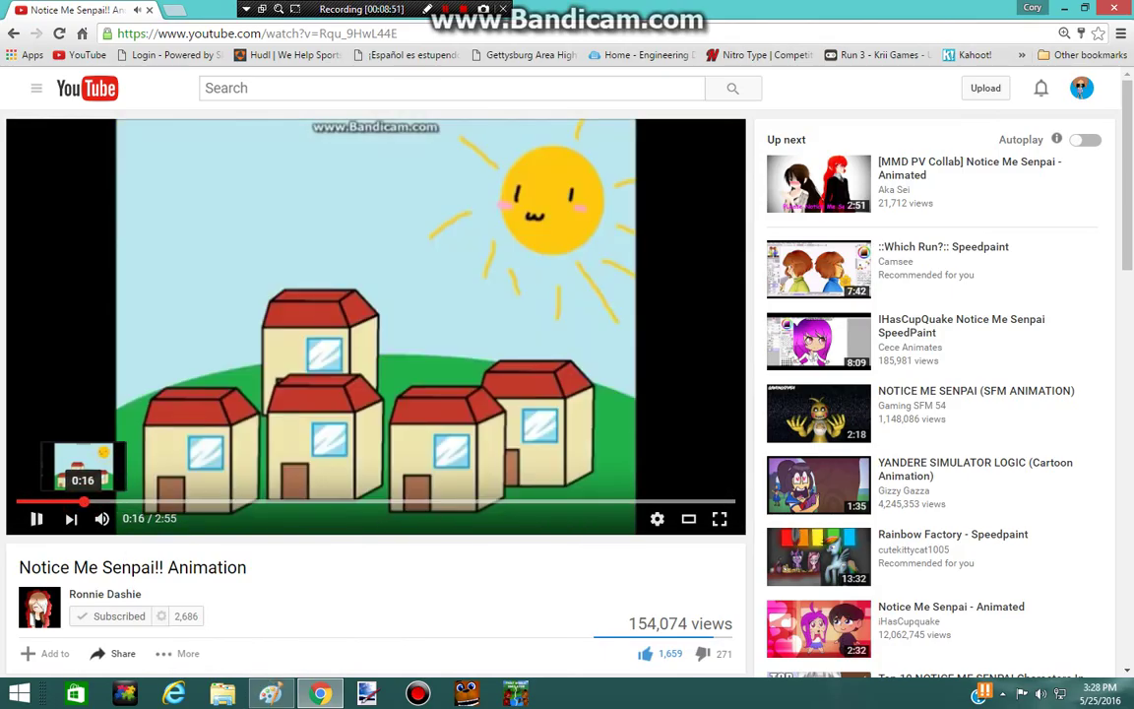
click(272, 694)
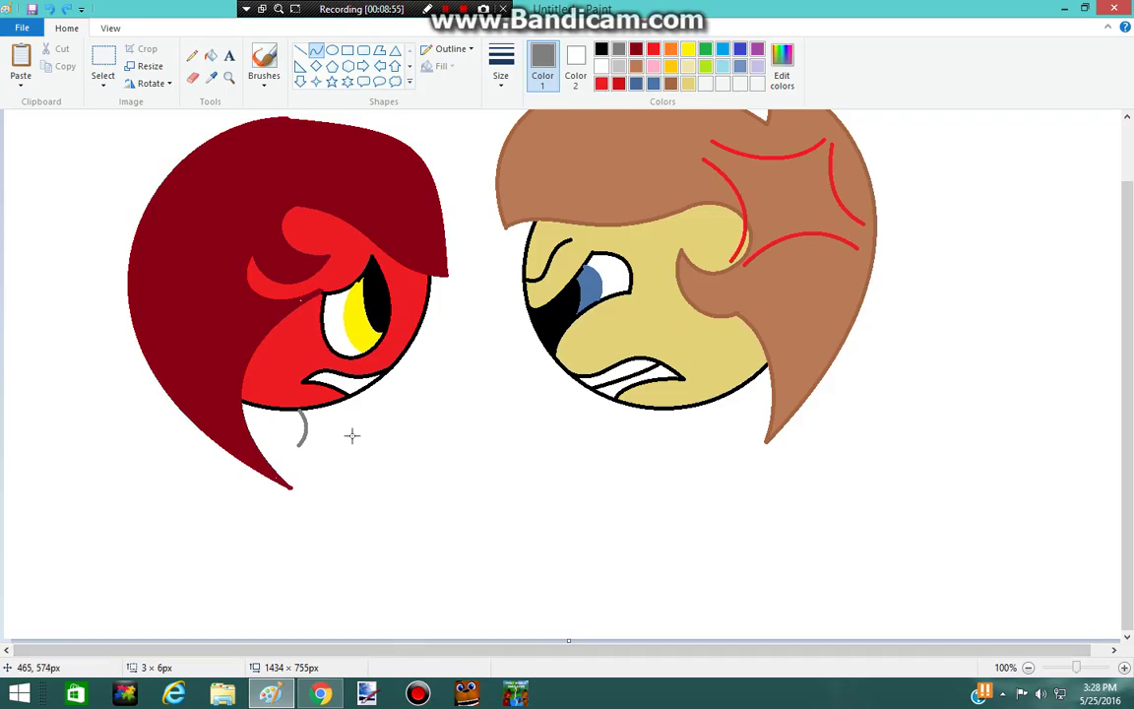
Close the small gray neck shape under the red face with an outward-bowed second side curve and a curved lower edge.
drag(342, 401, 342, 448)
click(360, 406)
click(348, 437)
click(254, 553)
drag(298, 445, 341, 455)
click(360, 516)
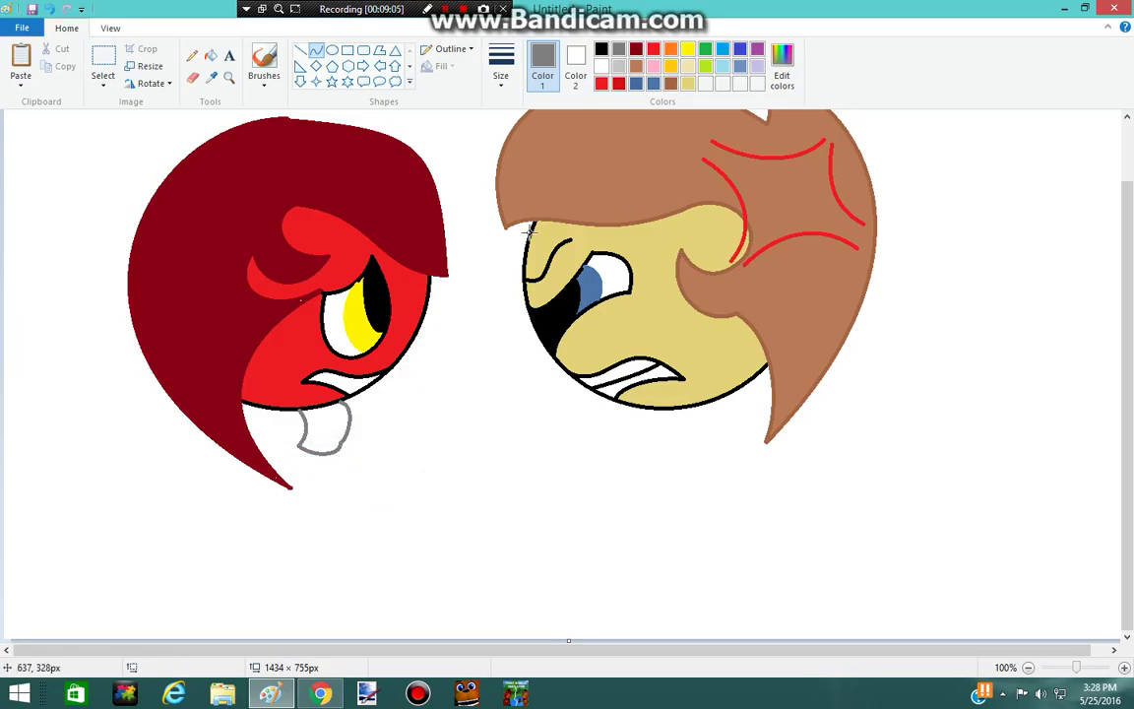
Define a custom gray with red, green and blue at 136, and fill the neck shape under the red face with it.
click(782, 65)
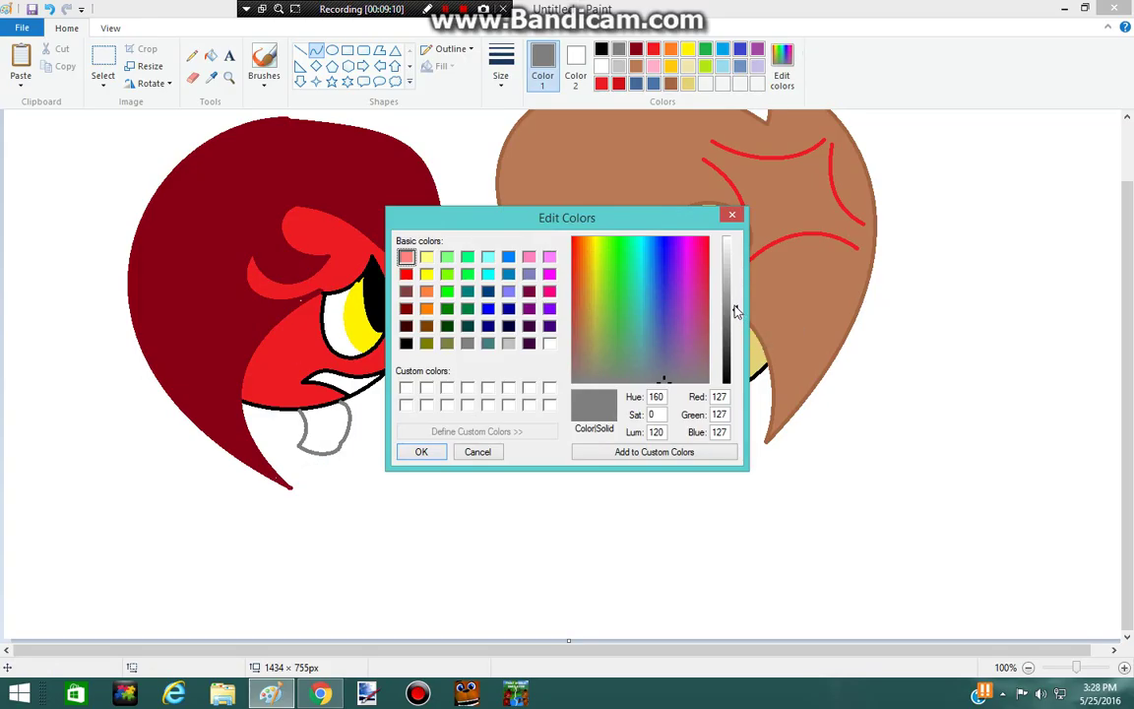
drag(735, 310, 737, 308)
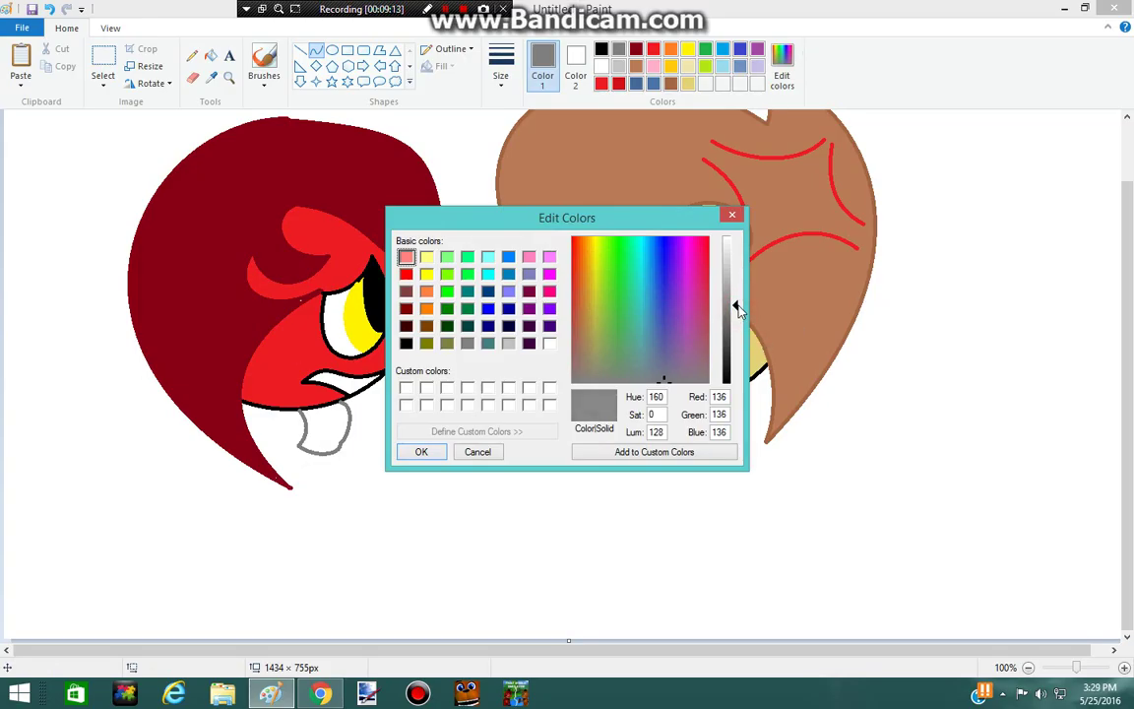
click(421, 451)
click(211, 55)
click(324, 421)
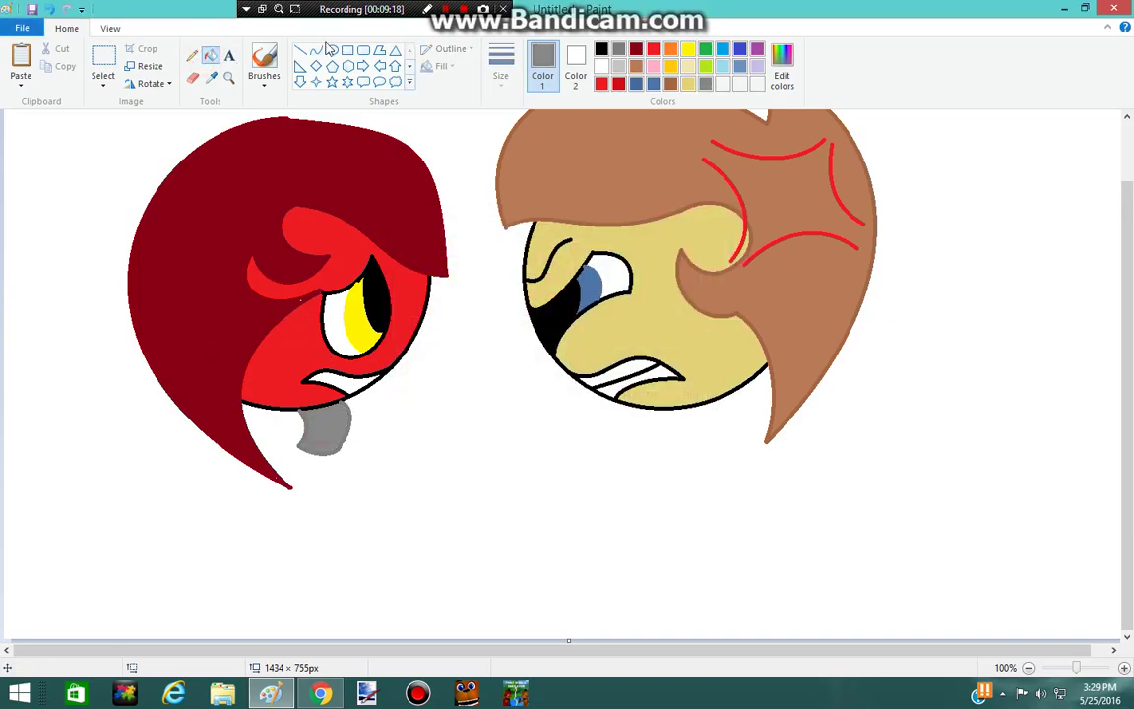
Select the Curve tool with black as the drawing colour.
click(316, 49)
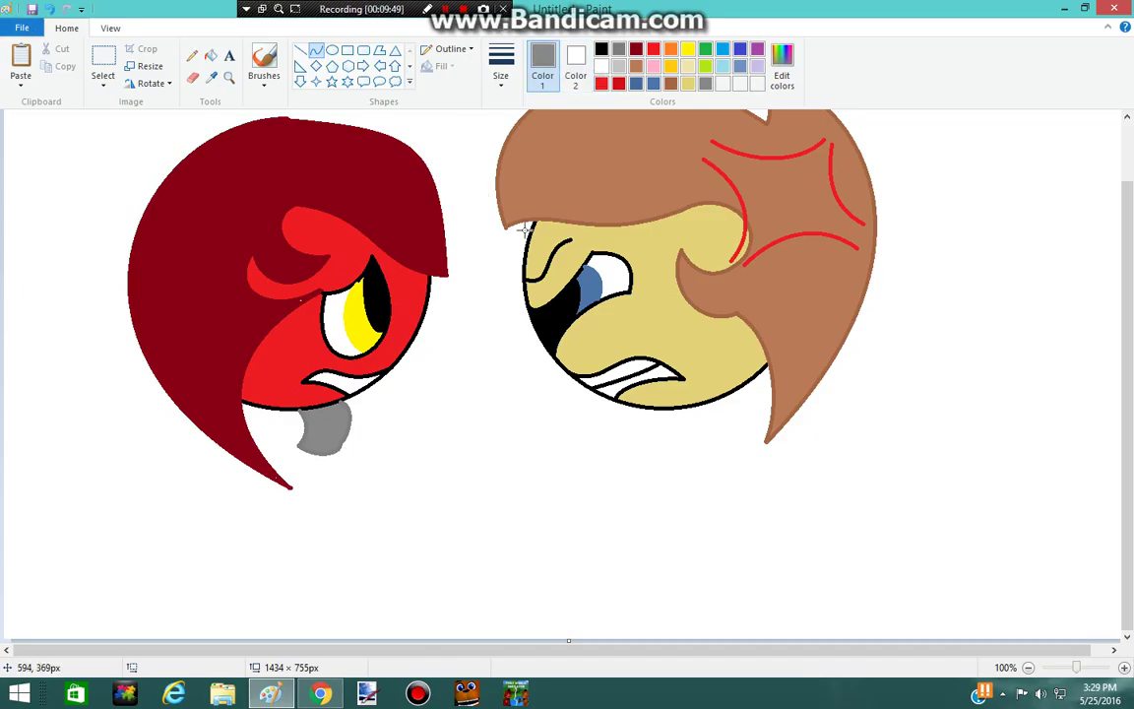
click(601, 50)
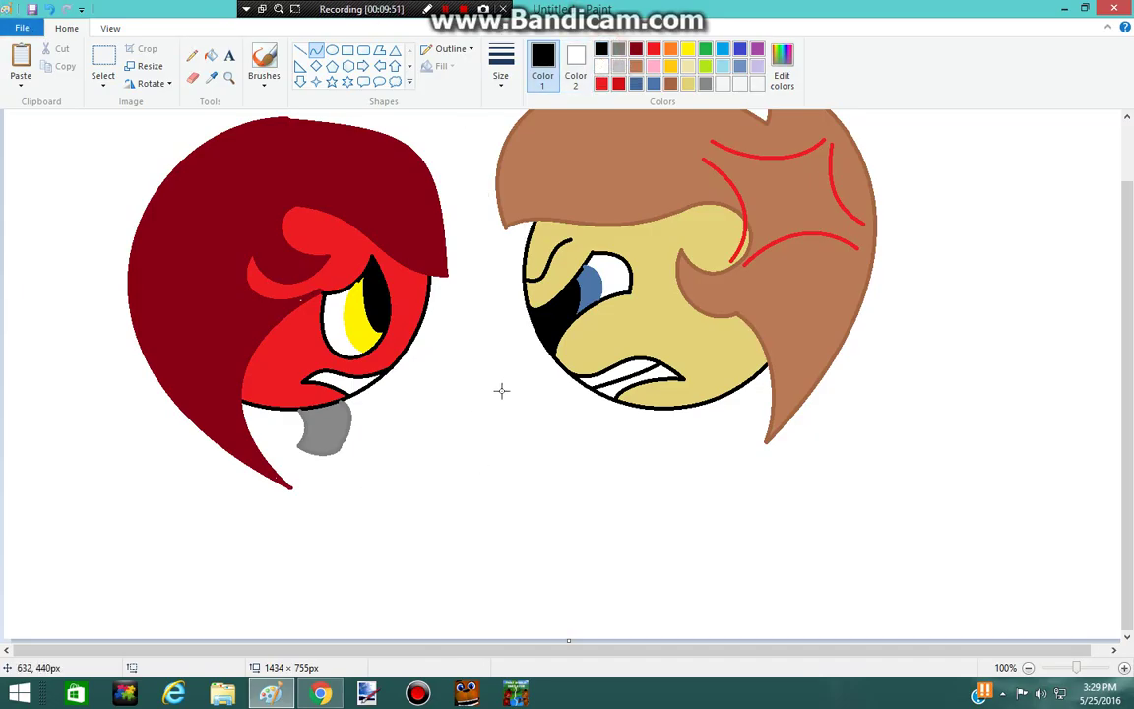